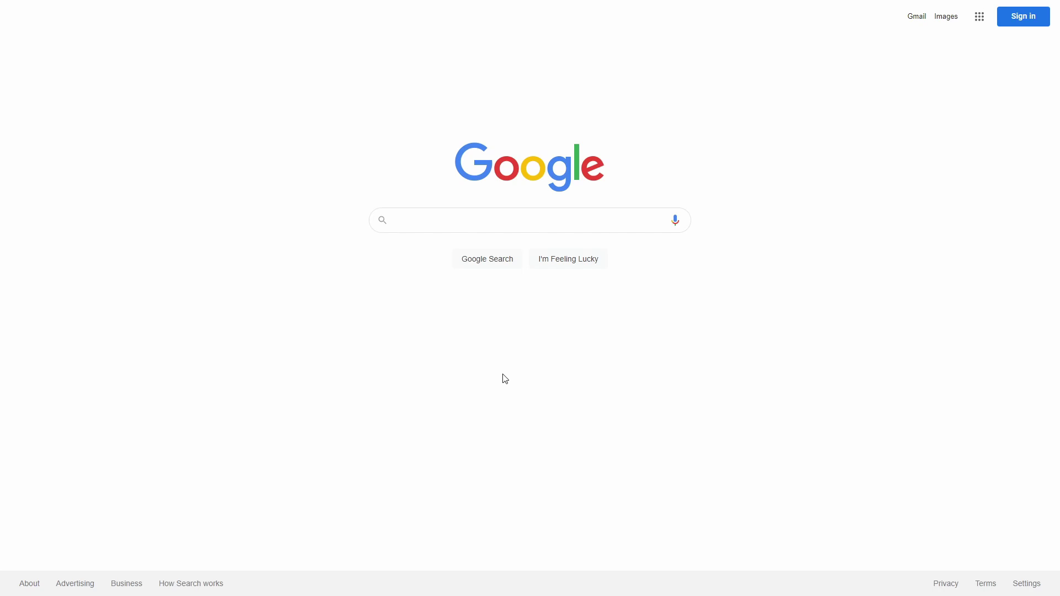
# Step: Search Google for 'paint net'
pyautogui.click(468, 215)
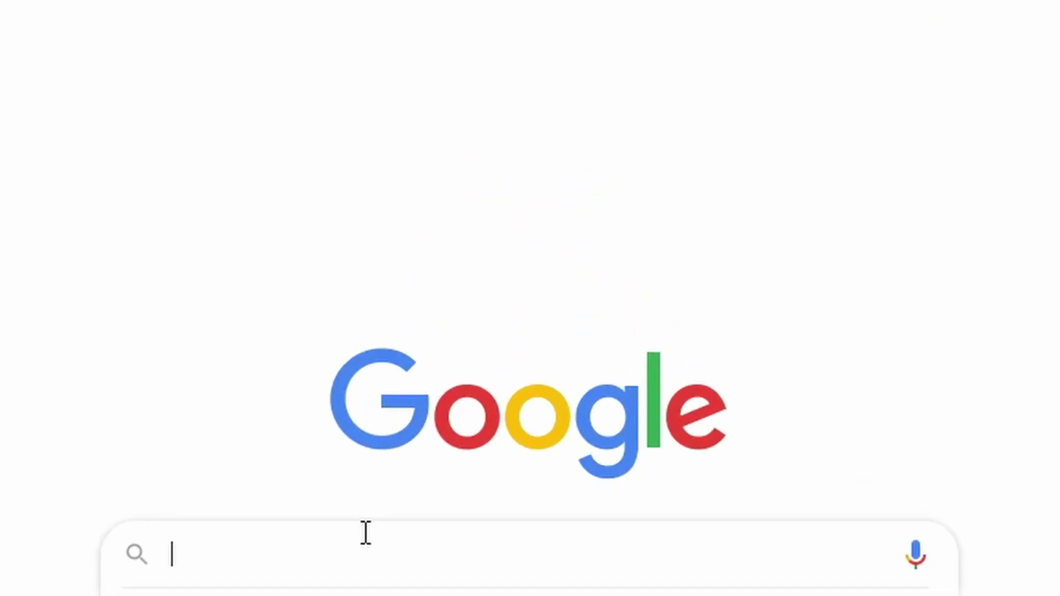
pyautogui.write('paint net')
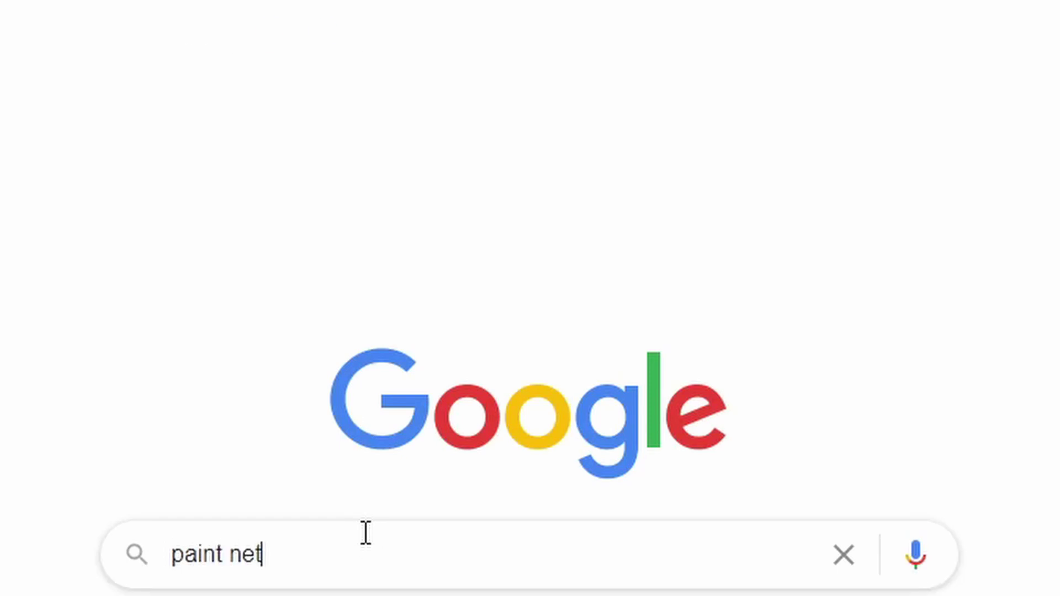
pyautogui.press('Return')
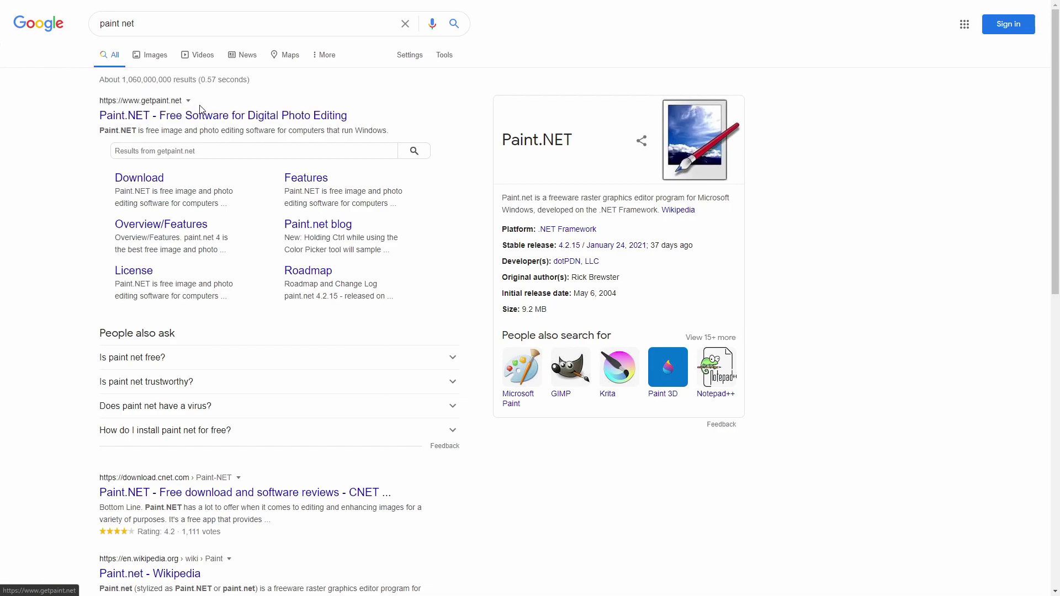
# Step: Open getpaint.net and highlight the free paint.net 4.2.15 download text
pyautogui.click(157, 117)
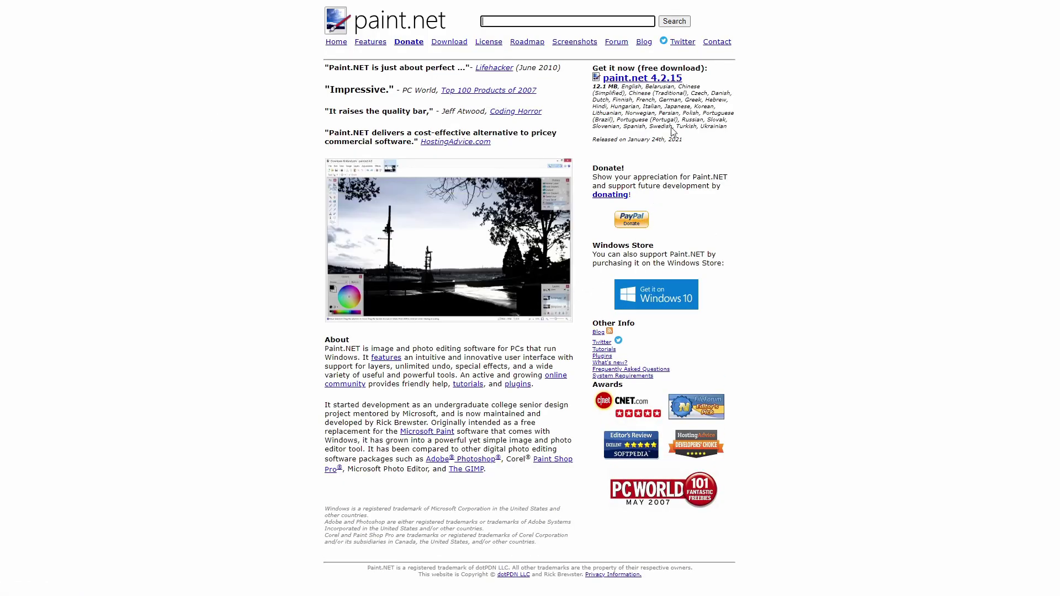
pyautogui.moveTo(591, 70); pyautogui.dragTo(701, 67)
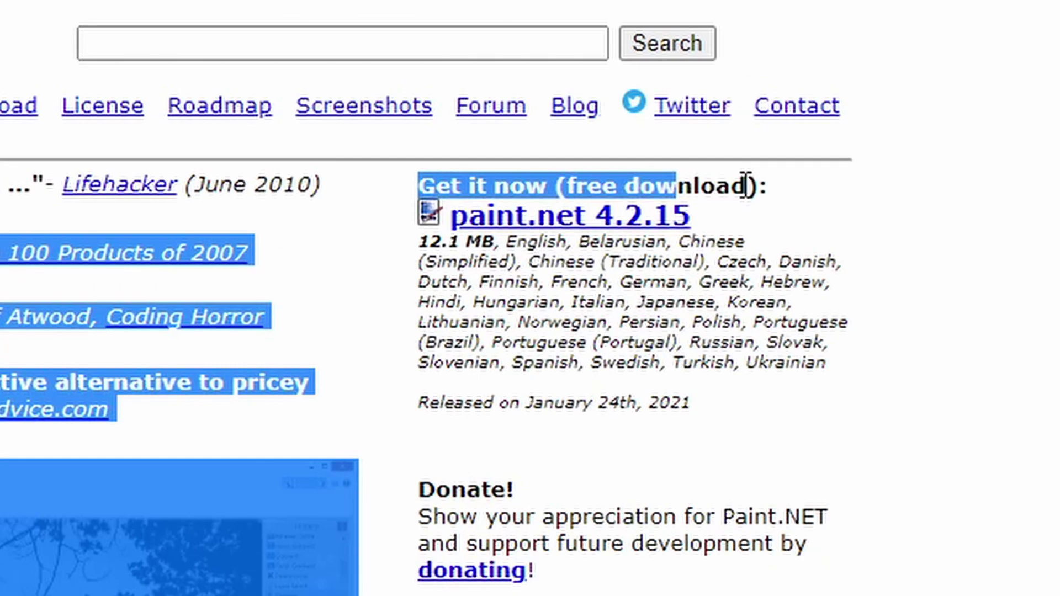
pyautogui.click(636, 69)
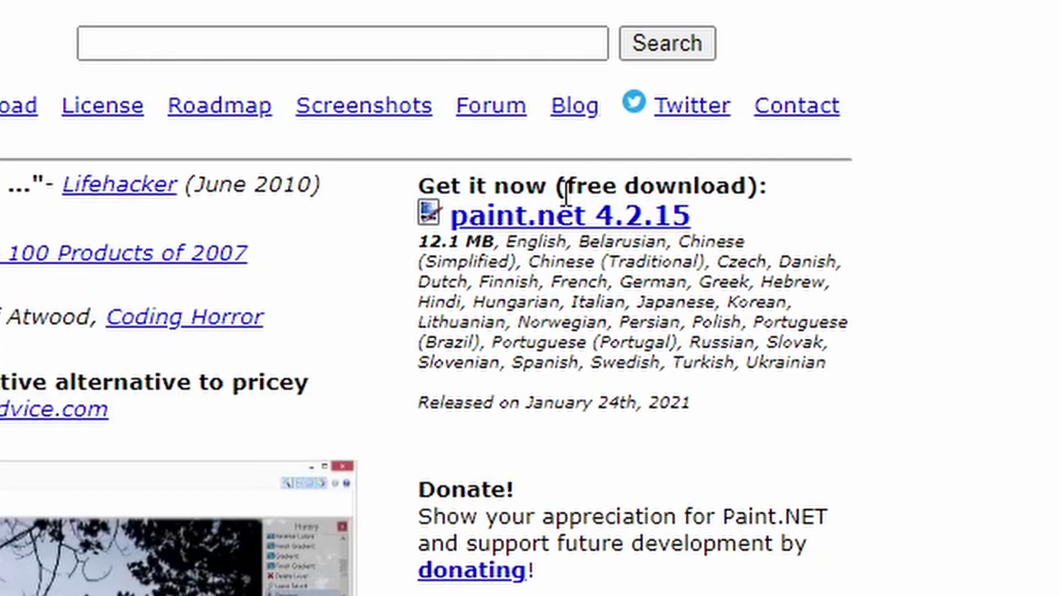
pyautogui.moveTo(557, 188); pyautogui.dragTo(698, 183)
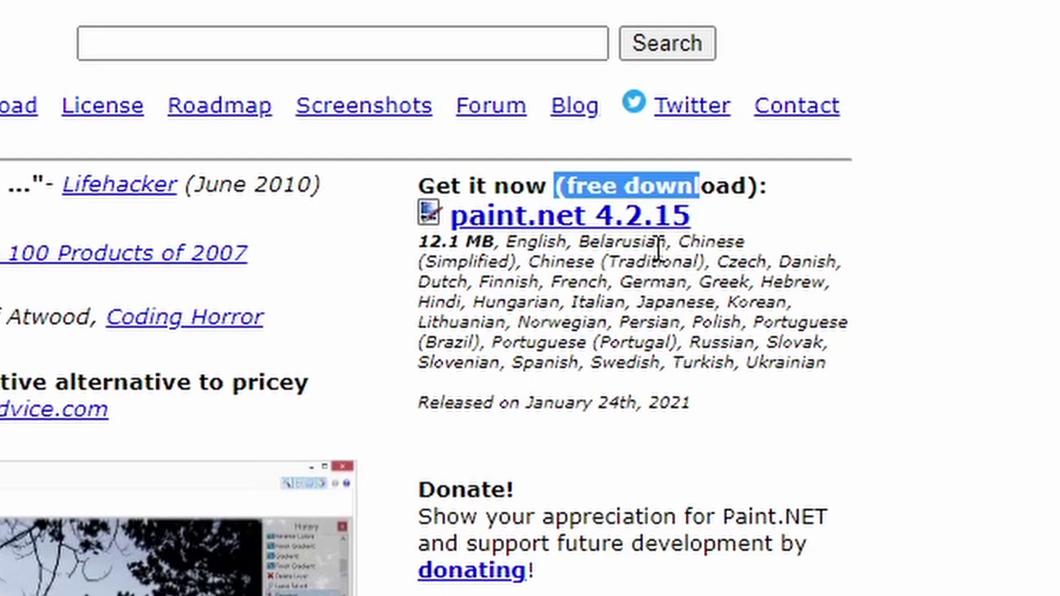
pyautogui.click(918, 325)
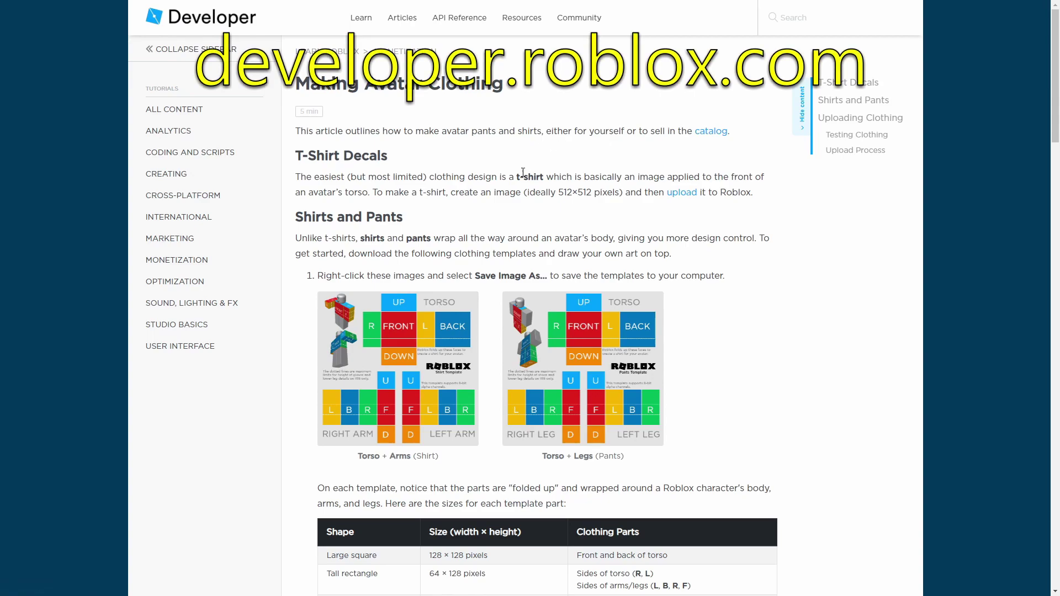
# Step: Scroll to the shirt and pants templates, highlight the shirt instructions and view the template image's save options
pyautogui.scroll(-1, 523, 182)
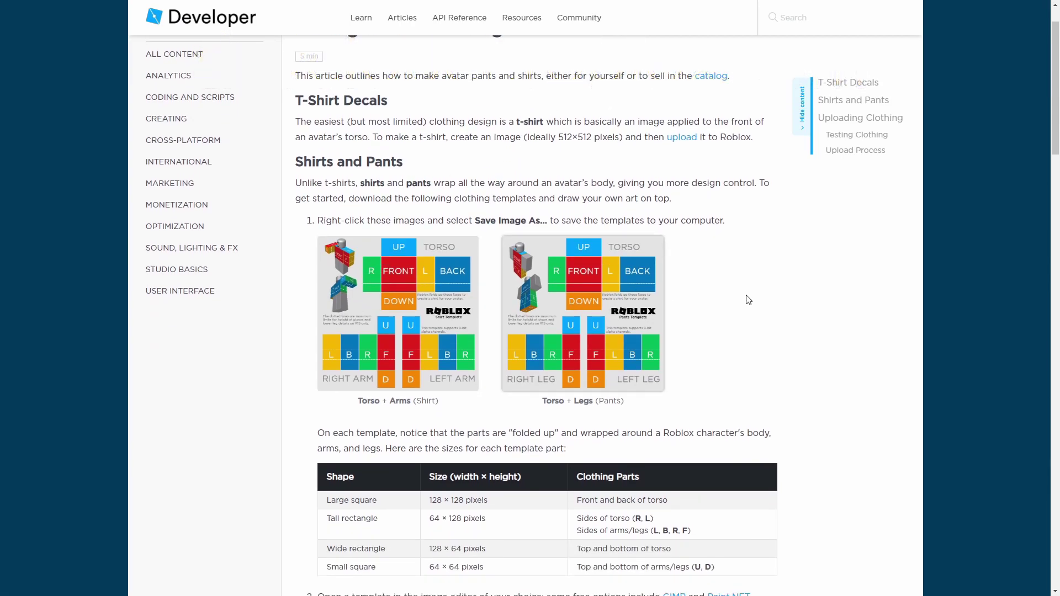
pyautogui.scroll(-1, 740, 290)
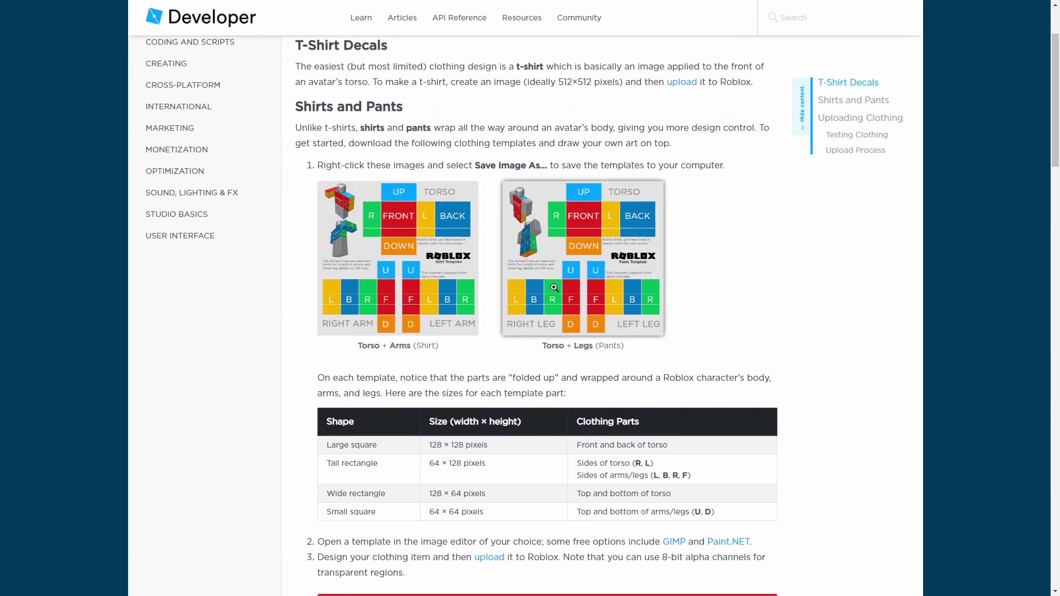
pyautogui.moveTo(698, 305); pyautogui.dragTo(799, 305)
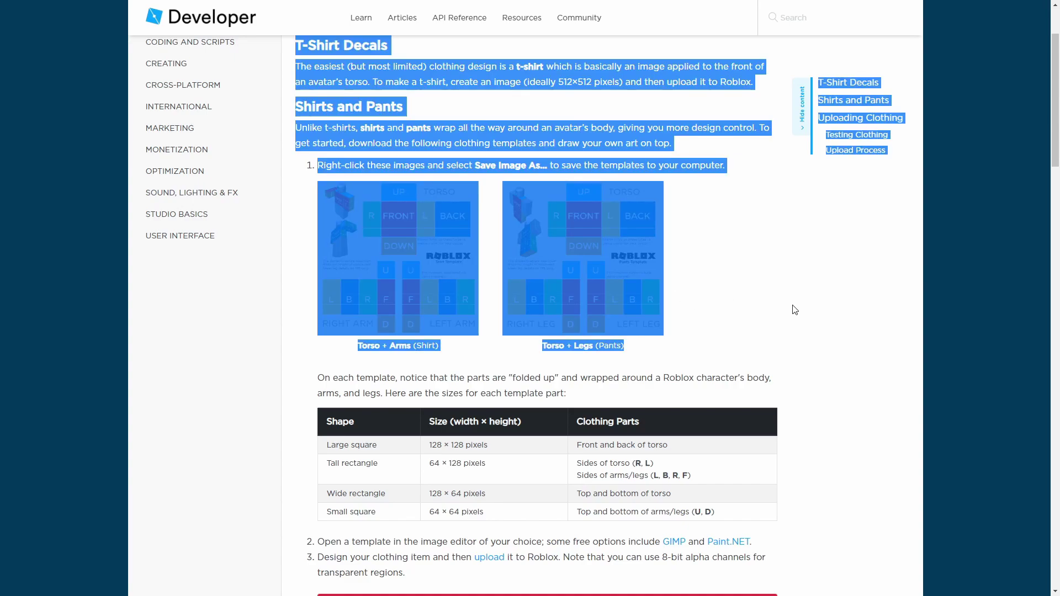
pyautogui.click(792, 310)
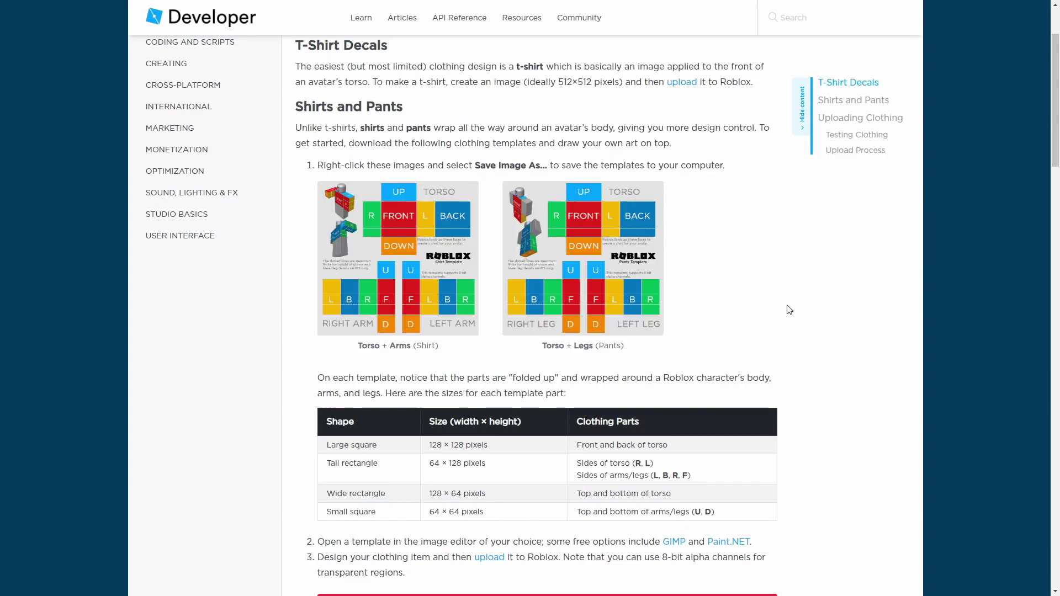
pyautogui.rightClick(630, 223)
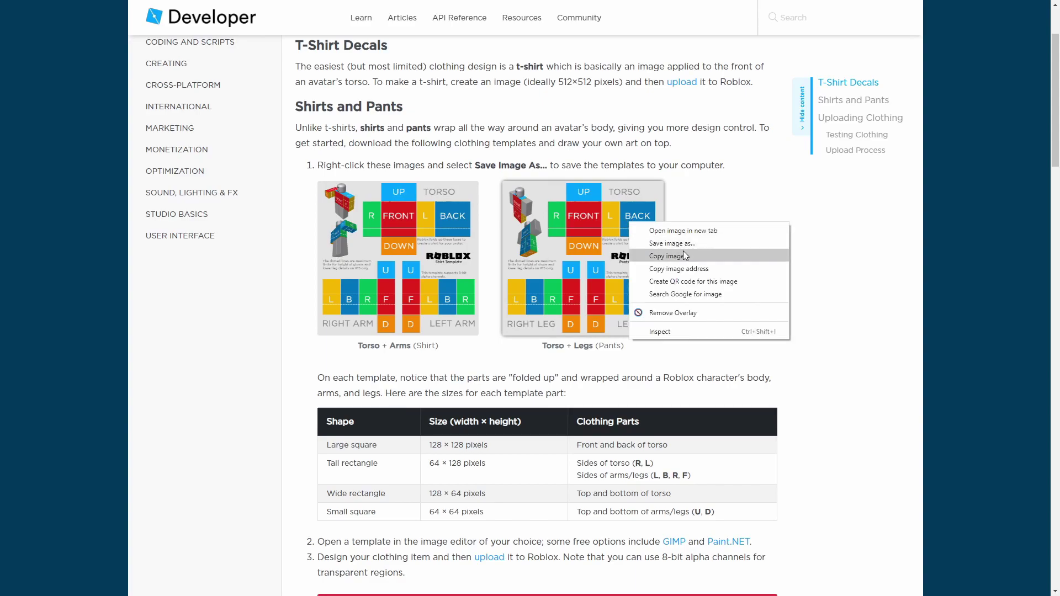
pyautogui.click(700, 205)
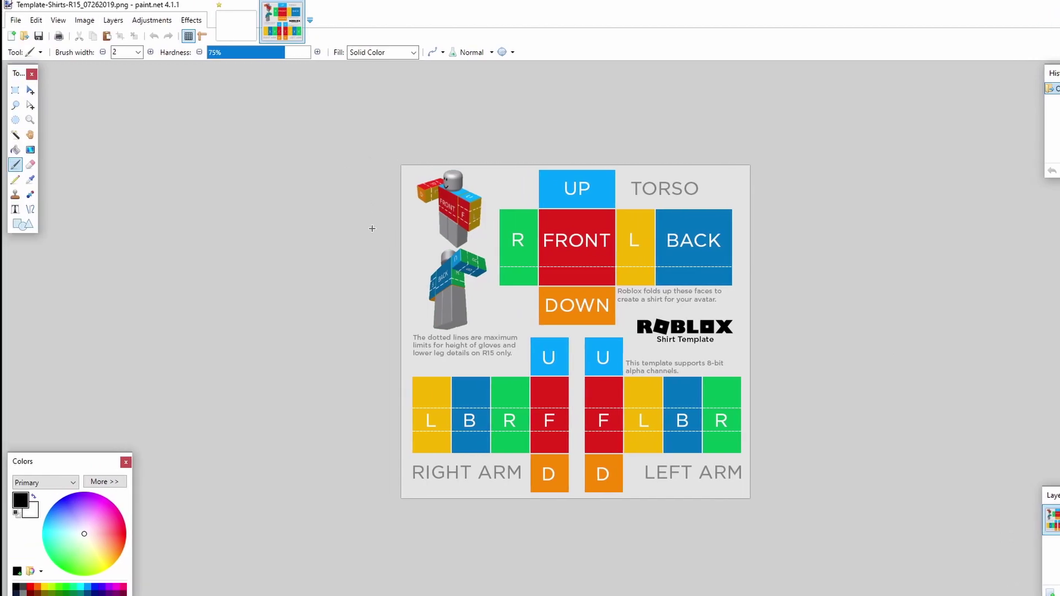
pyautogui.click(15, 22)
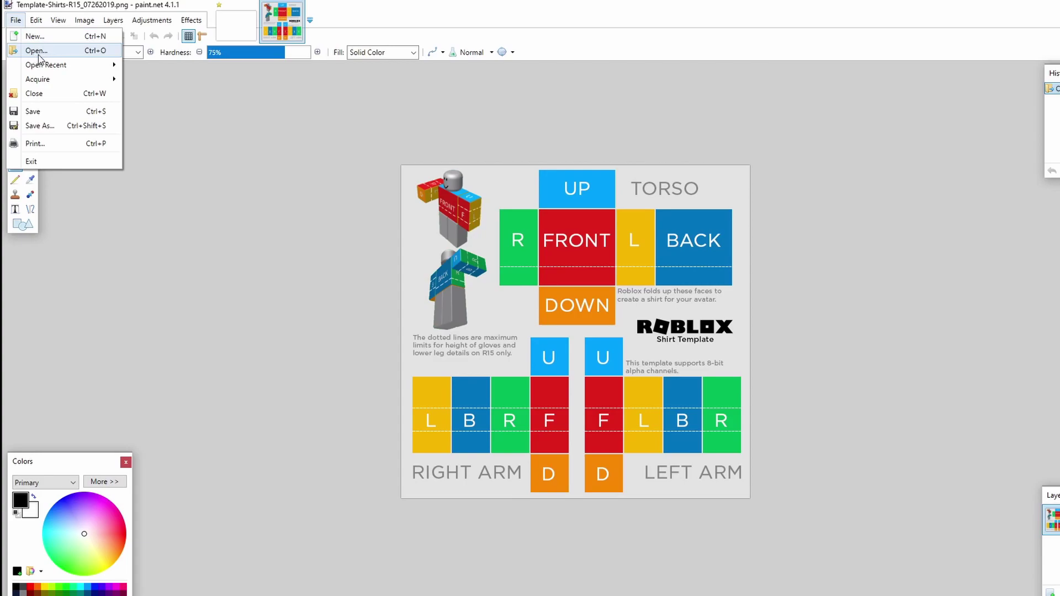
pyautogui.click(325, 154)
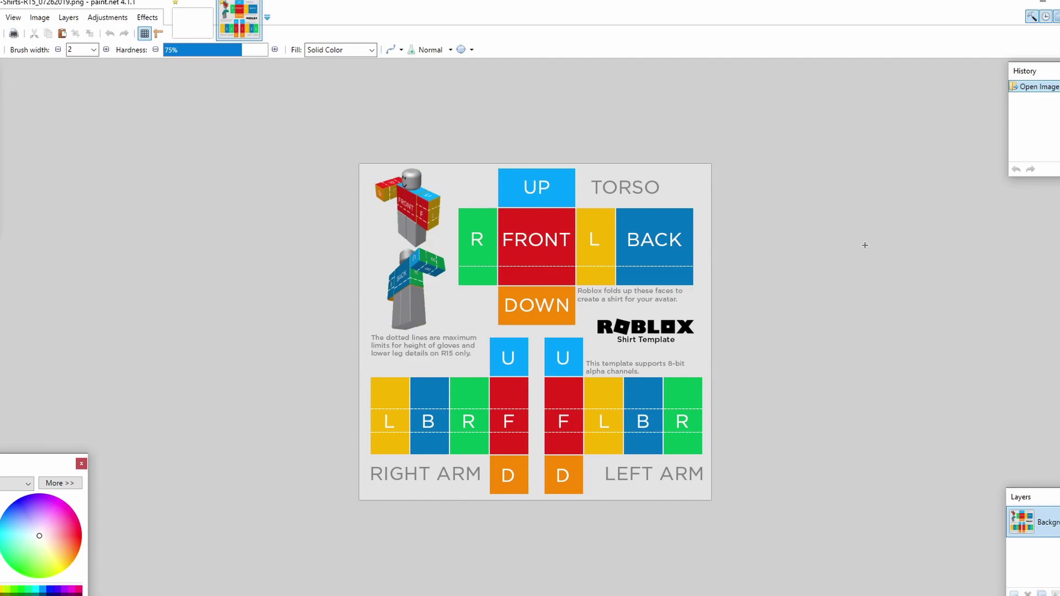
pyautogui.moveTo(636, 214)
pyautogui.mouseDown()
pyautogui.moveTo(547, 289)
pyautogui.moveTo(614, 274)
pyautogui.mouseUp()
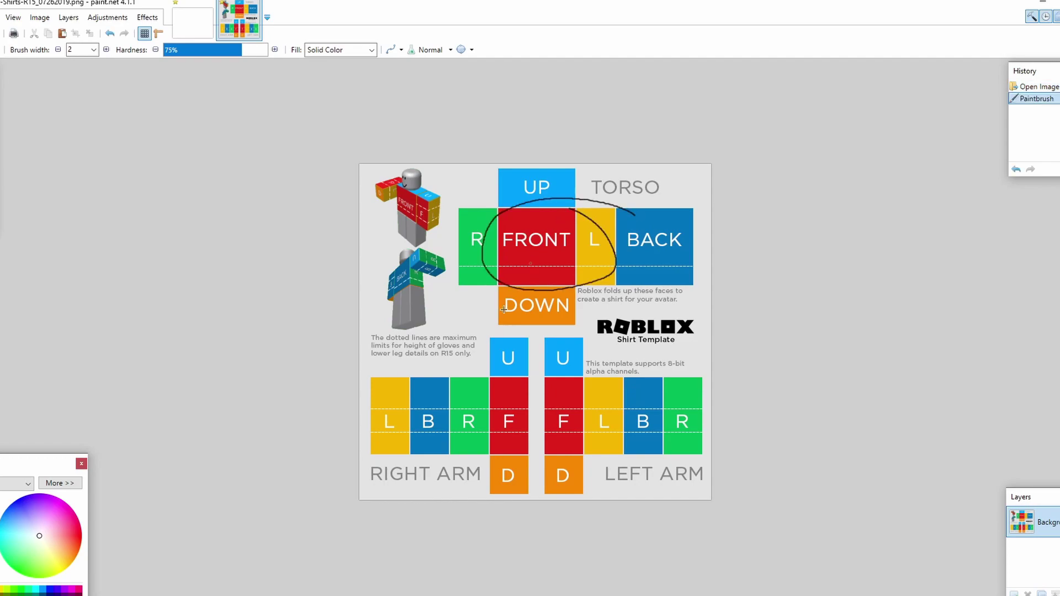
pyautogui.moveTo(597, 373)
pyautogui.mouseDown()
pyautogui.moveTo(393, 388)
pyautogui.moveTo(548, 347)
pyautogui.moveTo(457, 349)
pyautogui.mouseUp()
pyautogui.hotkey('ctrl', 'z')
pyautogui.hotkey('ctrl', 'z')
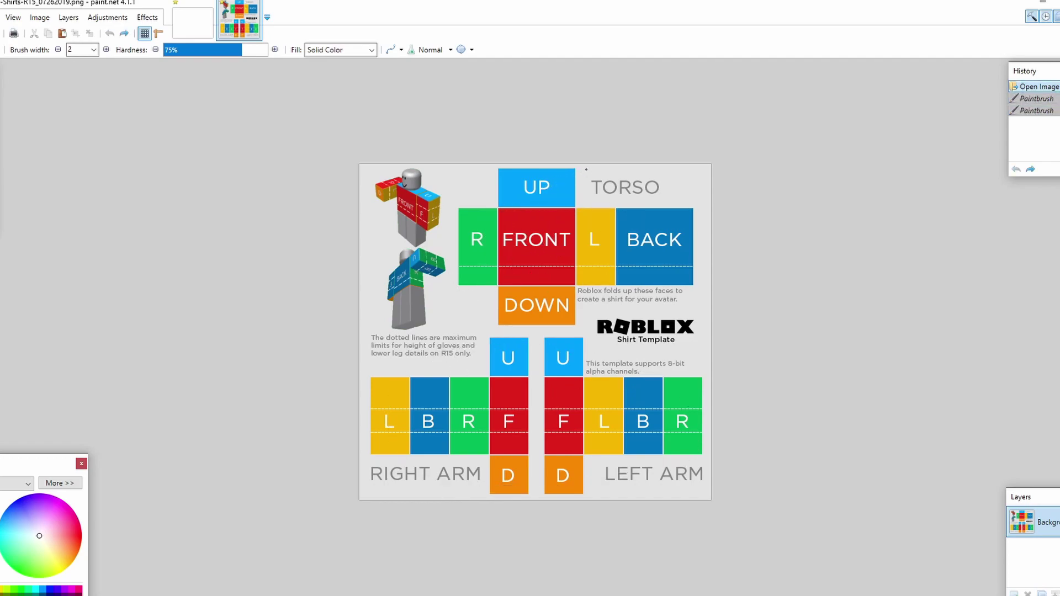
pyautogui.moveTo(587, 169)
pyautogui.mouseDown()
pyautogui.moveTo(460, 167)
pyautogui.moveTo(440, 263)
pyautogui.moveTo(488, 309)
pyautogui.moveTo(451, 366)
pyautogui.moveTo(372, 363)
pyautogui.moveTo(366, 434)
pyautogui.moveTo(469, 484)
pyautogui.moveTo(702, 484)
pyautogui.moveTo(709, 215)
pyautogui.moveTo(532, 169)
pyautogui.mouseUp()
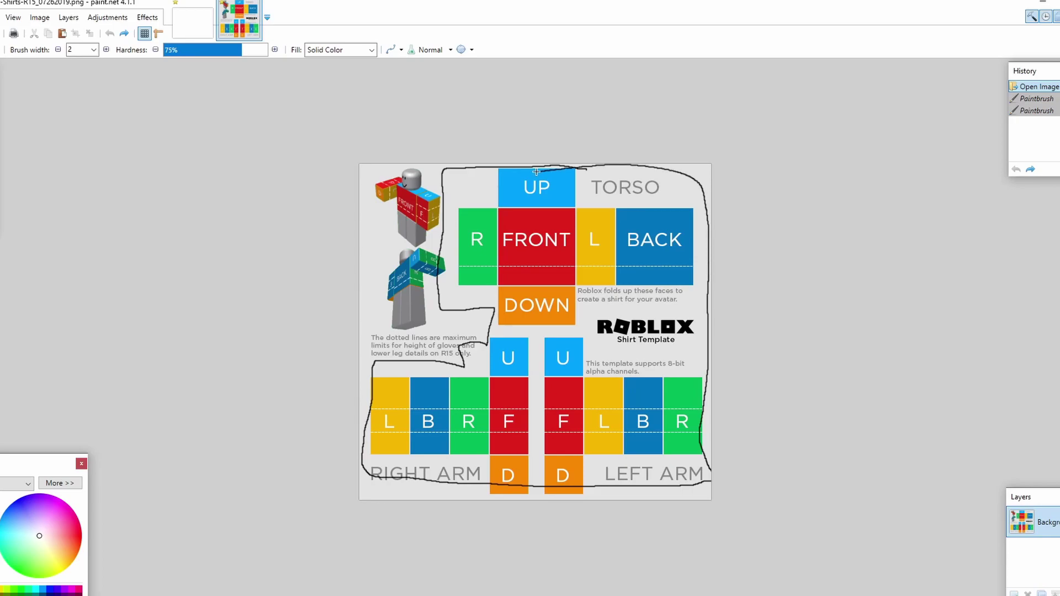
pyautogui.hotkey('ctrl', 'z')
pyautogui.moveTo(432, 190)
pyautogui.mouseDown()
pyautogui.moveTo(396, 175)
pyautogui.moveTo(363, 194)
pyautogui.moveTo(379, 326)
pyautogui.moveTo(430, 314)
pyautogui.moveTo(450, 246)
pyautogui.moveTo(435, 181)
pyautogui.moveTo(399, 164)
pyautogui.mouseUp()
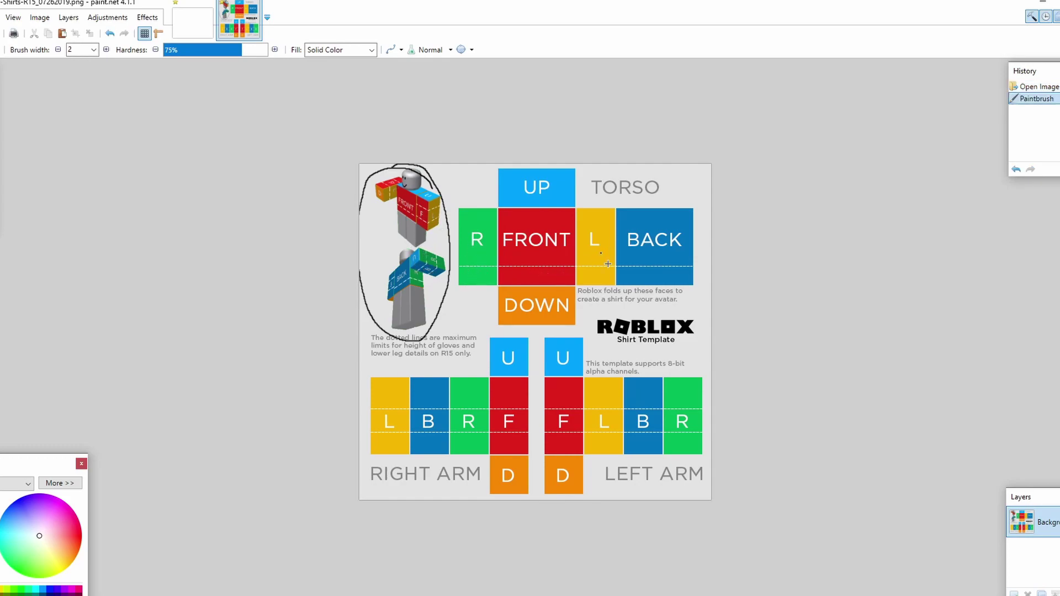
pyautogui.hotkey('ctrl', 'z')
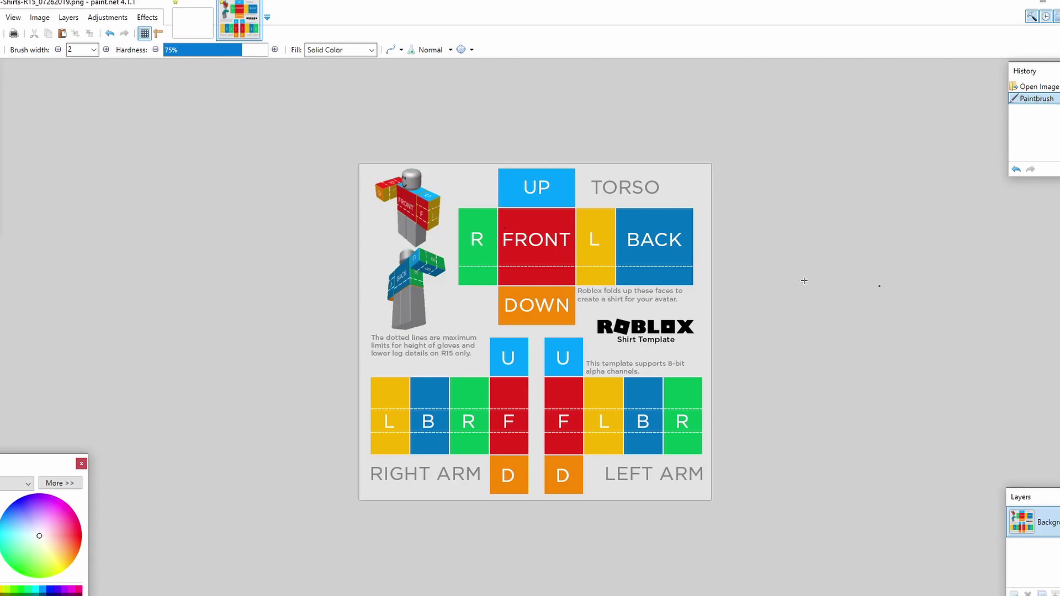
pyautogui.click(546, 283)
# Step: Undo the leftover strokes, then scribble black over the figures, TORSO label and both arm labels
pyautogui.hotkey('ctrl', 'z')
pyautogui.hotkey('ctrl', 'z')
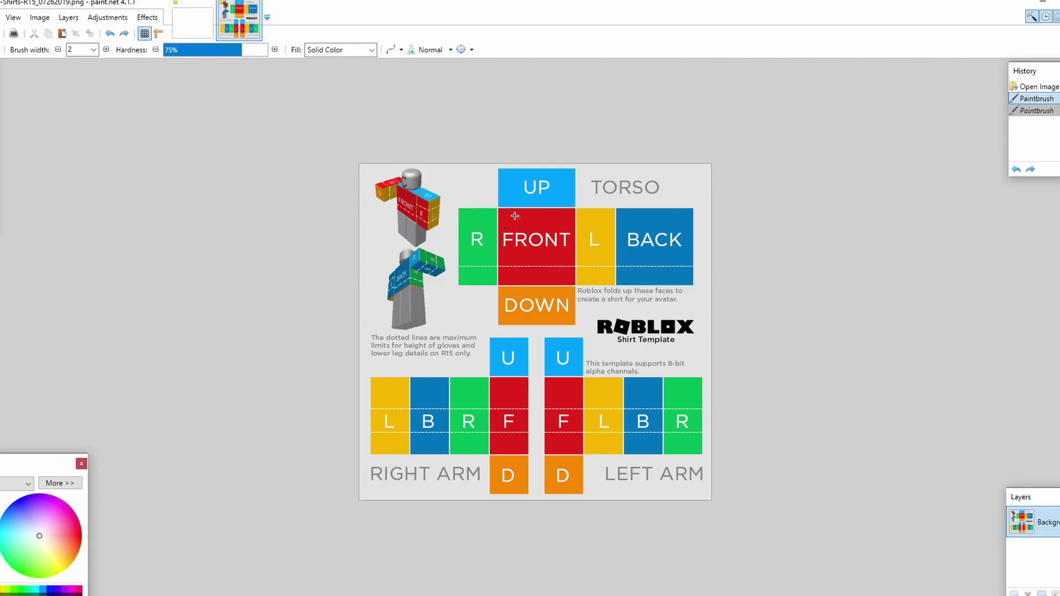
pyautogui.moveTo(473, 185)
pyautogui.mouseDown()
pyautogui.moveTo(424, 214)
pyautogui.moveTo(406, 290)
pyautogui.moveTo(453, 303)
pyautogui.moveTo(439, 346)
pyautogui.mouseUp()
pyautogui.moveTo(626, 307); pyautogui.dragTo(635, 345)
pyautogui.moveTo(592, 180); pyautogui.dragTo(659, 185)
pyautogui.moveTo(669, 196); pyautogui.dragTo(695, 185)
pyautogui.moveTo(603, 487)
pyautogui.mouseDown()
pyautogui.moveTo(636, 471)
pyautogui.moveTo(711, 488)
pyautogui.mouseUp()
pyautogui.moveTo(391, 459)
pyautogui.mouseDown()
pyautogui.moveTo(456, 467)
pyautogui.moveTo(441, 489)
pyautogui.mouseUp()
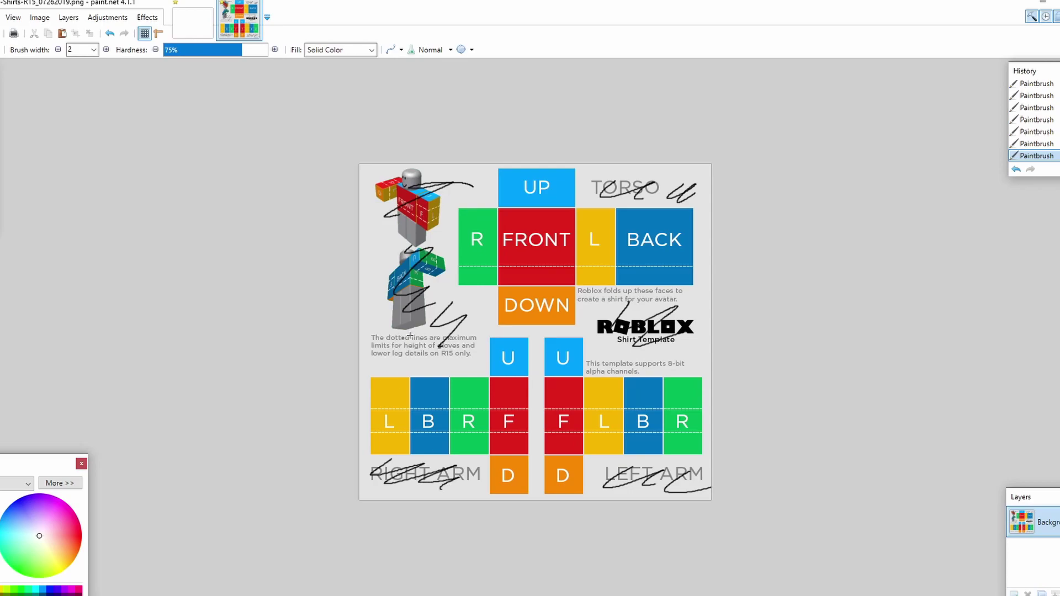
pyautogui.moveTo(424, 335); pyautogui.dragTo(412, 355)
# Step: Draw strokes between the arm columns and around the UP, R and FRONT blocks, undoing some
pyautogui.moveTo(540, 339); pyautogui.dragTo(540, 500)
pyautogui.hotkey('ctrl', 'z')
pyautogui.moveTo(537, 467)
pyautogui.mouseDown()
pyautogui.moveTo(537, 493)
pyautogui.moveTo(534, 331)
pyautogui.mouseUp()
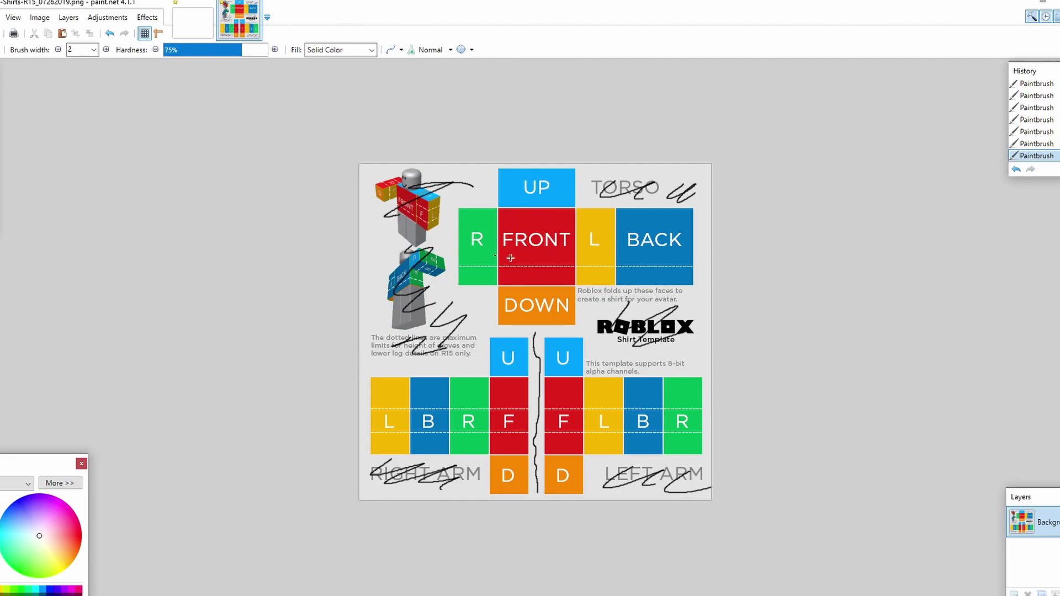
pyautogui.moveTo(563, 181)
pyautogui.mouseDown()
pyautogui.moveTo(530, 173)
pyautogui.moveTo(542, 208)
pyautogui.moveTo(555, 180)
pyautogui.mouseUp()
pyautogui.moveTo(480, 216)
pyautogui.mouseDown()
pyautogui.moveTo(488, 235)
pyautogui.moveTo(550, 264)
pyautogui.moveTo(553, 227)
pyautogui.mouseUp()
pyautogui.hotkey('ctrl', 'z')
pyautogui.hotkey('ctrl', 'z')
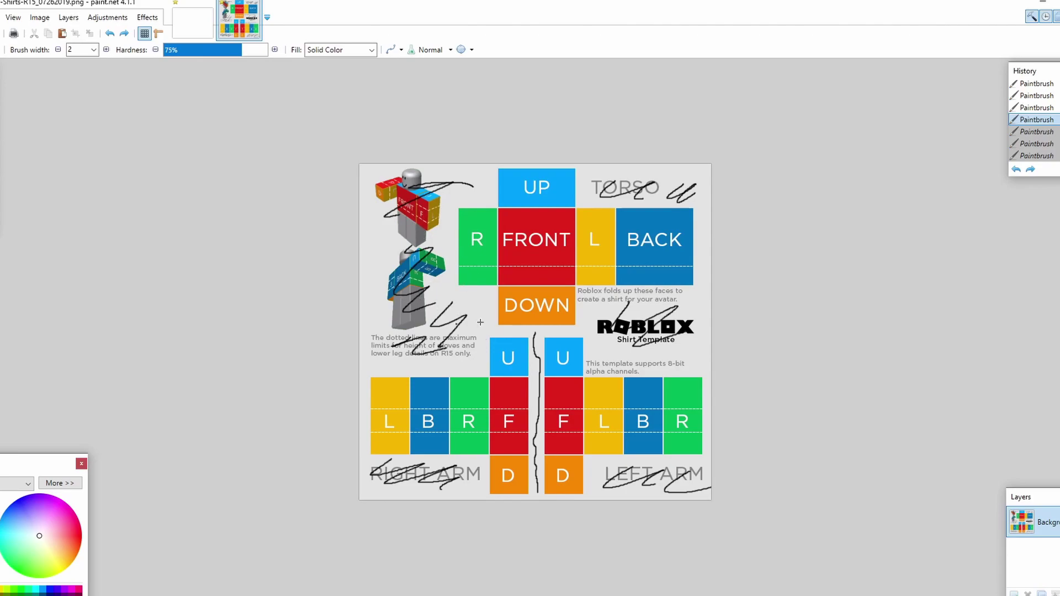
# Step: Scribble over the ROBLOX logo, dotted-lines note, TORSO label and LEFT ARM label
pyautogui.moveTo(607, 307)
pyautogui.mouseDown()
pyautogui.moveTo(677, 337)
pyautogui.moveTo(400, 310)
pyautogui.moveTo(394, 324)
pyautogui.moveTo(416, 256)
pyautogui.moveTo(402, 289)
pyautogui.moveTo(394, 243)
pyautogui.moveTo(361, 227)
pyautogui.moveTo(473, 166)
pyautogui.moveTo(458, 208)
pyautogui.moveTo(366, 189)
pyautogui.mouseUp()
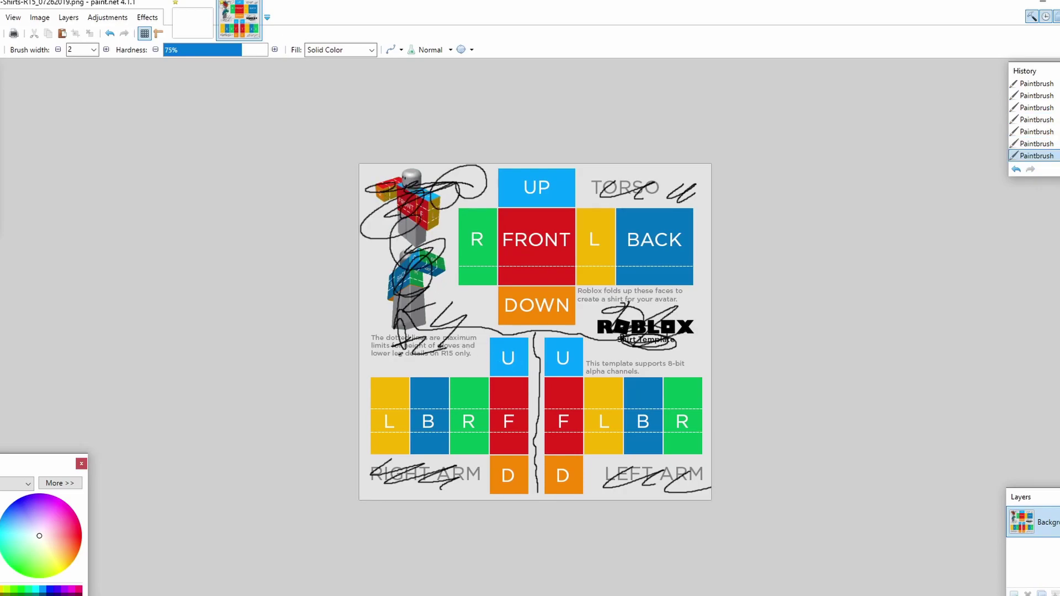
pyautogui.moveTo(399, 352)
pyautogui.mouseDown()
pyautogui.moveTo(469, 328)
pyautogui.moveTo(463, 323)
pyautogui.mouseUp()
pyautogui.moveTo(604, 194)
pyautogui.mouseDown()
pyautogui.moveTo(608, 185)
pyautogui.moveTo(659, 184)
pyautogui.moveTo(685, 198)
pyautogui.mouseUp()
pyautogui.moveTo(675, 312)
pyautogui.mouseDown()
pyautogui.moveTo(671, 337)
pyautogui.moveTo(684, 349)
pyautogui.moveTo(663, 320)
pyautogui.moveTo(630, 309)
pyautogui.moveTo(608, 353)
pyautogui.moveTo(604, 298)
pyautogui.moveTo(684, 302)
pyautogui.mouseUp()
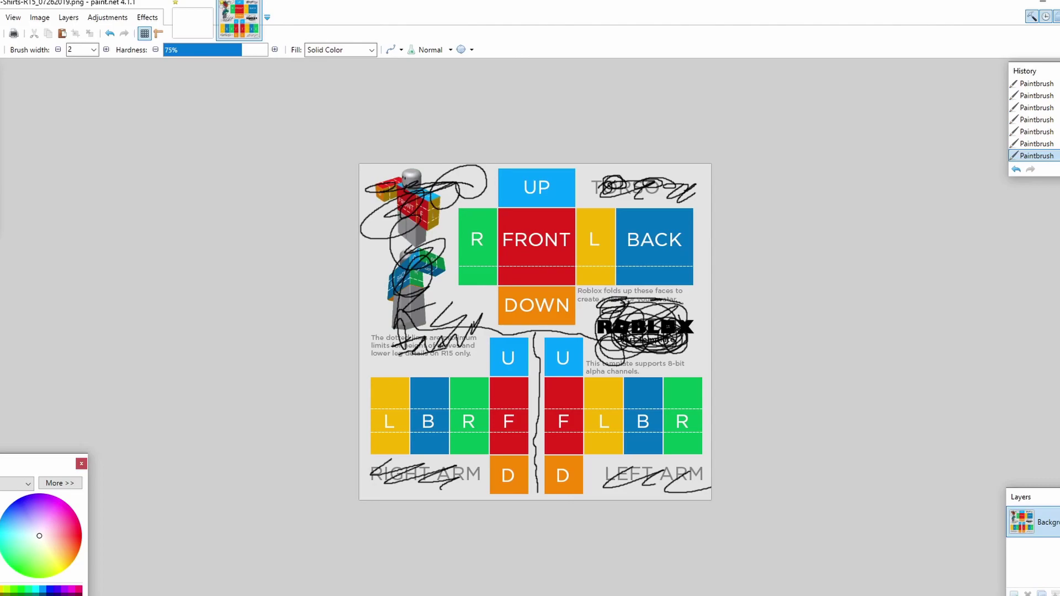
pyautogui.moveTo(630, 466)
pyautogui.mouseDown()
pyautogui.moveTo(607, 476)
pyautogui.moveTo(691, 476)
pyautogui.mouseUp()
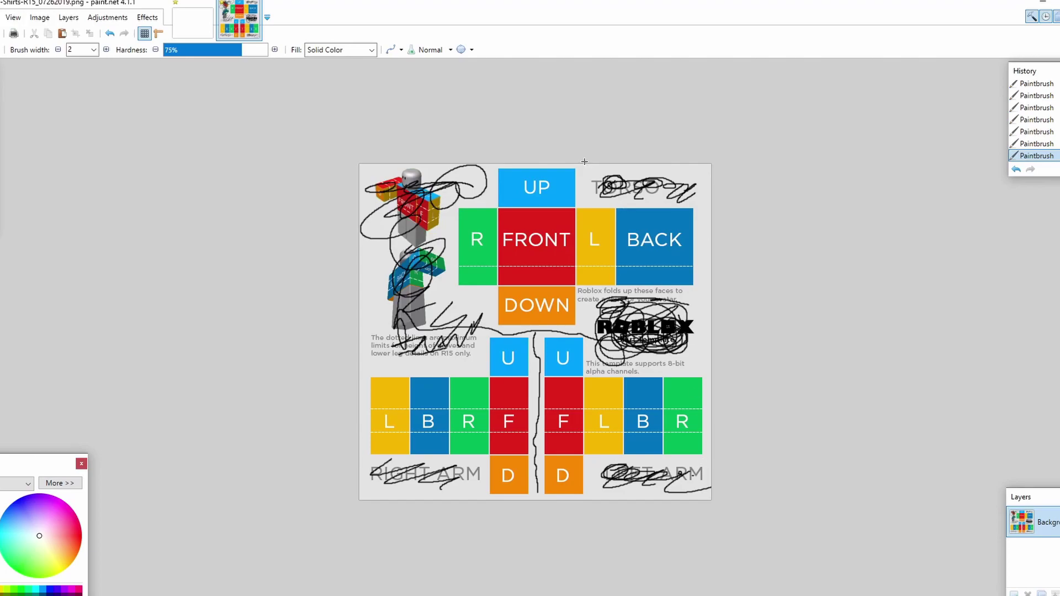
pyautogui.moveTo(596, 184); pyautogui.dragTo(702, 185)
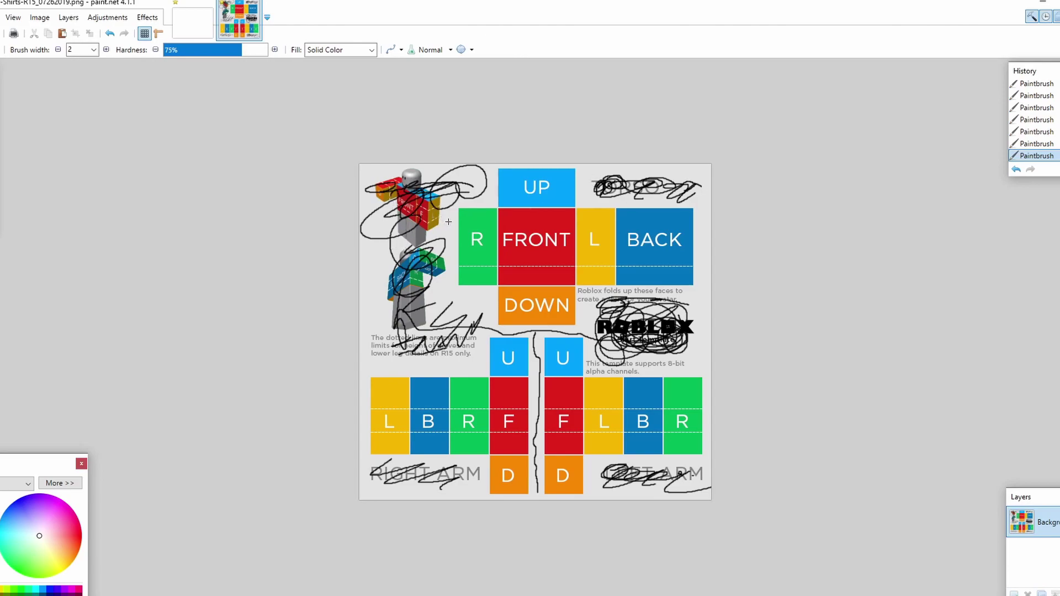
# Step: Revert the template to its opened state in History and draw practice strokes around UP and FRONT
pyautogui.scroll(1, 1036, 110)
pyautogui.click(1038, 86)
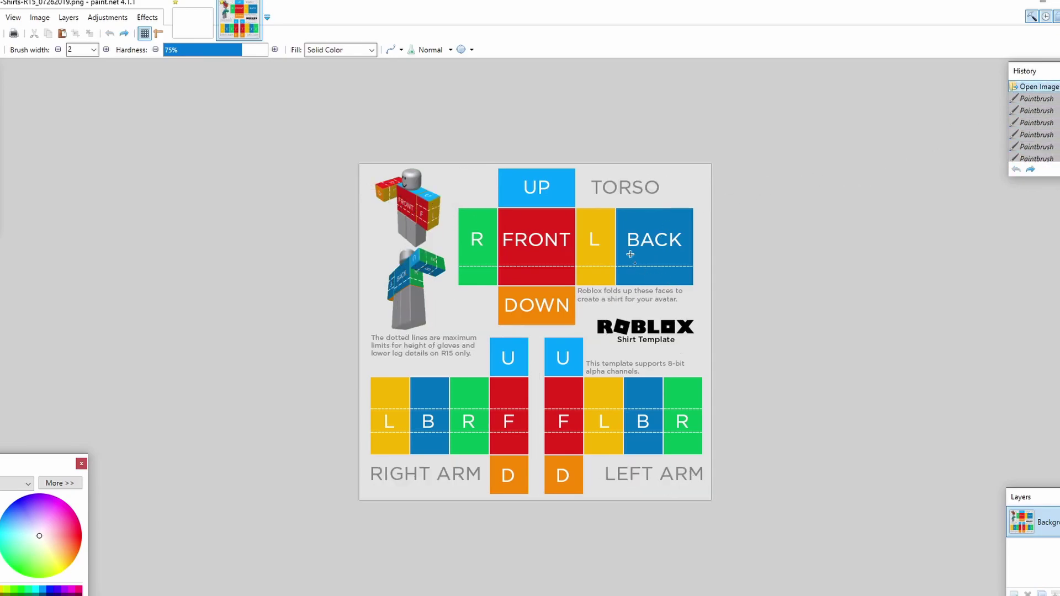
pyautogui.moveTo(543, 180)
pyautogui.mouseDown()
pyautogui.moveTo(540, 191)
pyautogui.moveTo(596, 234)
pyautogui.moveTo(660, 264)
pyautogui.mouseUp()
pyautogui.moveTo(540, 282)
pyautogui.mouseDown()
pyautogui.moveTo(558, 301)
pyautogui.moveTo(479, 274)
pyautogui.moveTo(472, 227)
pyautogui.moveTo(499, 222)
pyautogui.mouseUp()
# Step: Trace practice strokes through the arm blocks and figures, then undo the last ones
pyautogui.moveTo(614, 253)
pyautogui.mouseDown()
pyautogui.moveTo(634, 241)
pyautogui.moveTo(671, 245)
pyautogui.mouseUp()
pyautogui.moveTo(563, 360); pyautogui.dragTo(566, 468)
pyautogui.moveTo(571, 423)
pyautogui.mouseDown()
pyautogui.moveTo(691, 420)
pyautogui.moveTo(666, 428)
pyautogui.mouseUp()
pyautogui.moveTo(499, 344)
pyautogui.mouseDown()
pyautogui.moveTo(530, 368)
pyautogui.moveTo(512, 468)
pyautogui.mouseUp()
pyautogui.moveTo(487, 426)
pyautogui.mouseDown()
pyautogui.moveTo(415, 431)
pyautogui.moveTo(406, 407)
pyautogui.moveTo(377, 429)
pyautogui.moveTo(392, 396)
pyautogui.mouseUp()
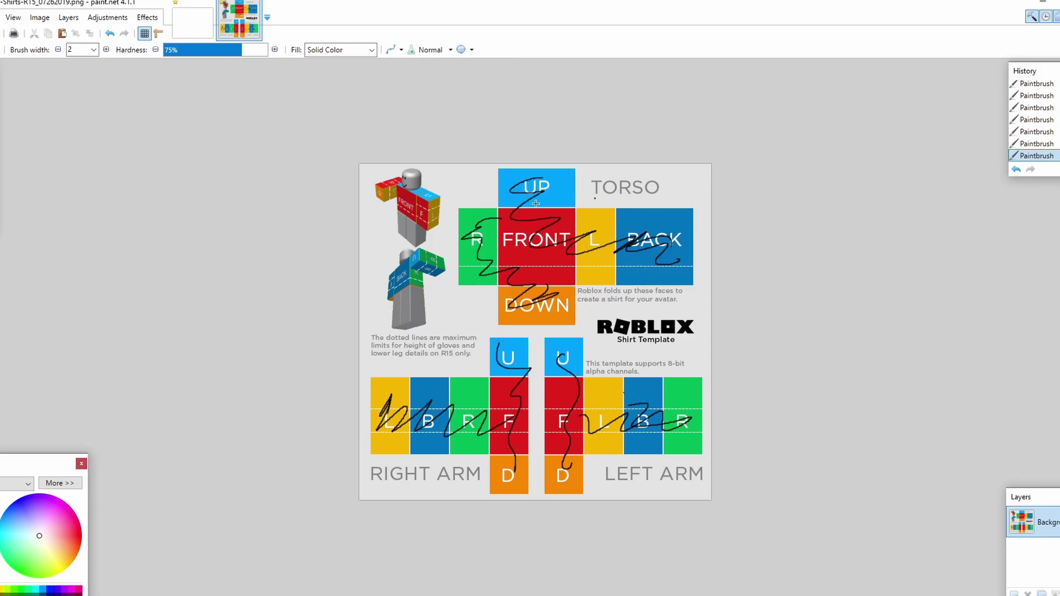
pyautogui.moveTo(420, 175)
pyautogui.mouseDown()
pyautogui.moveTo(451, 201)
pyautogui.moveTo(406, 220)
pyautogui.moveTo(413, 345)
pyautogui.mouseUp()
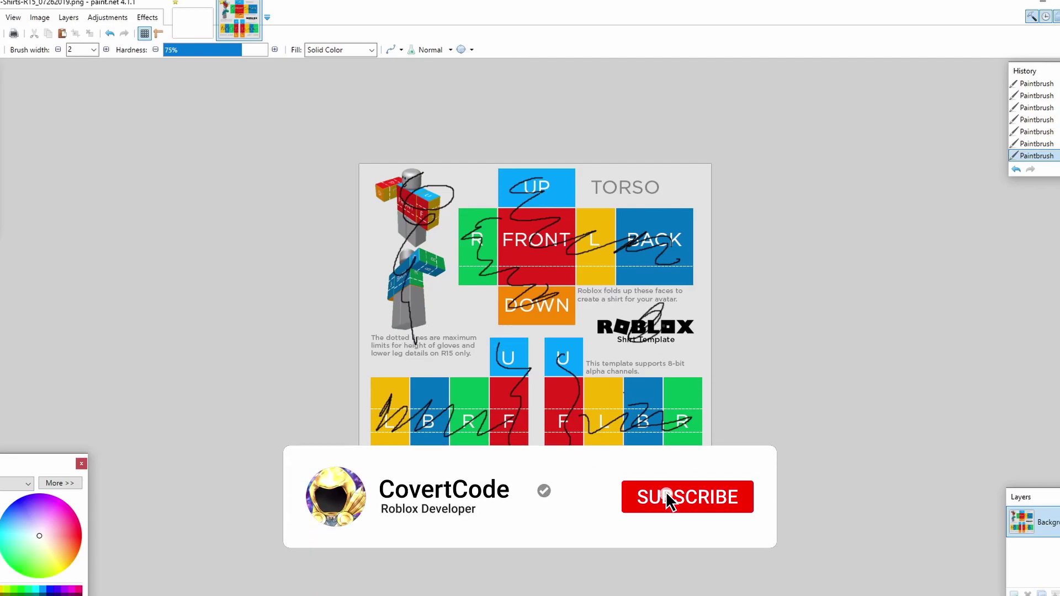
pyautogui.hotkey('ctrl', 'z')
pyautogui.hotkey('ctrl', 'z')
pyautogui.hotkey('ctrl', 'z')
pyautogui.hotkey('ctrl', 'z')
pyautogui.hotkey('ctrl', 'z')
pyautogui.hotkey('ctrl', 'z')
pyautogui.hotkey('ctrl', 'z')
pyautogui.hotkey('ctrl', 'z')
pyautogui.hotkey('ctrl', 'z')
pyautogui.hotkey('ctrl', 'z')
pyautogui.hotkey('ctrl', 'z')
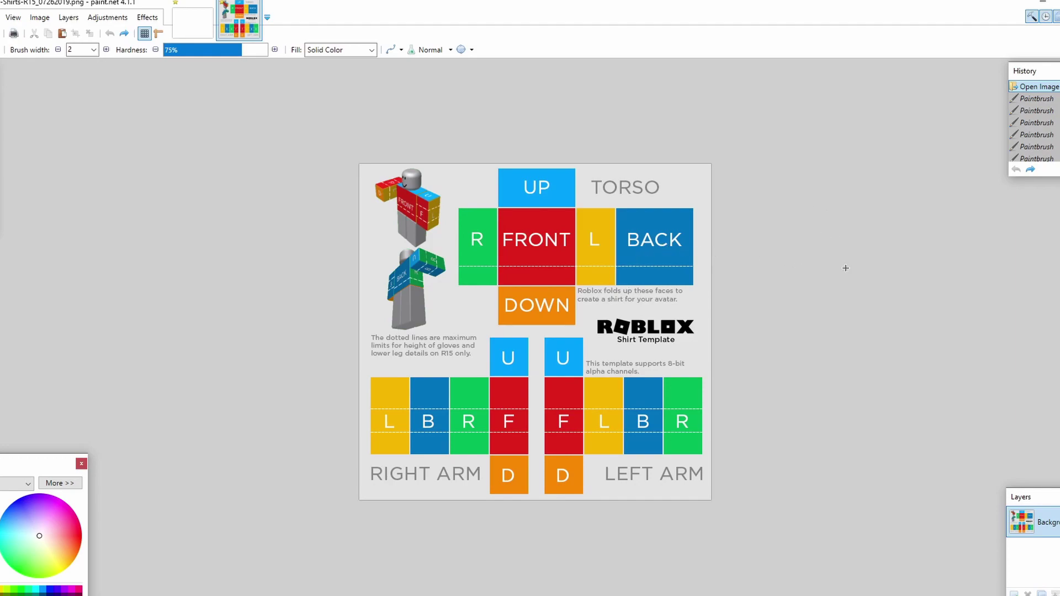
# Step: Paint and undo a test mark, then select and deselect the template area
pyautogui.moveTo(461, 378); pyautogui.dragTo(466, 378)
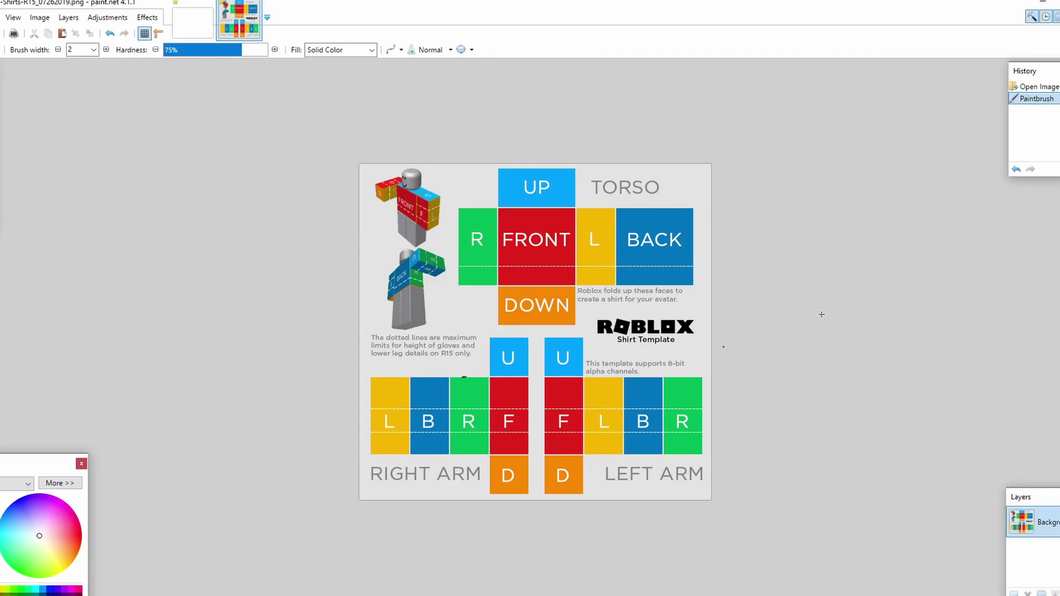
pyautogui.hotkey('ctrl', 'z')
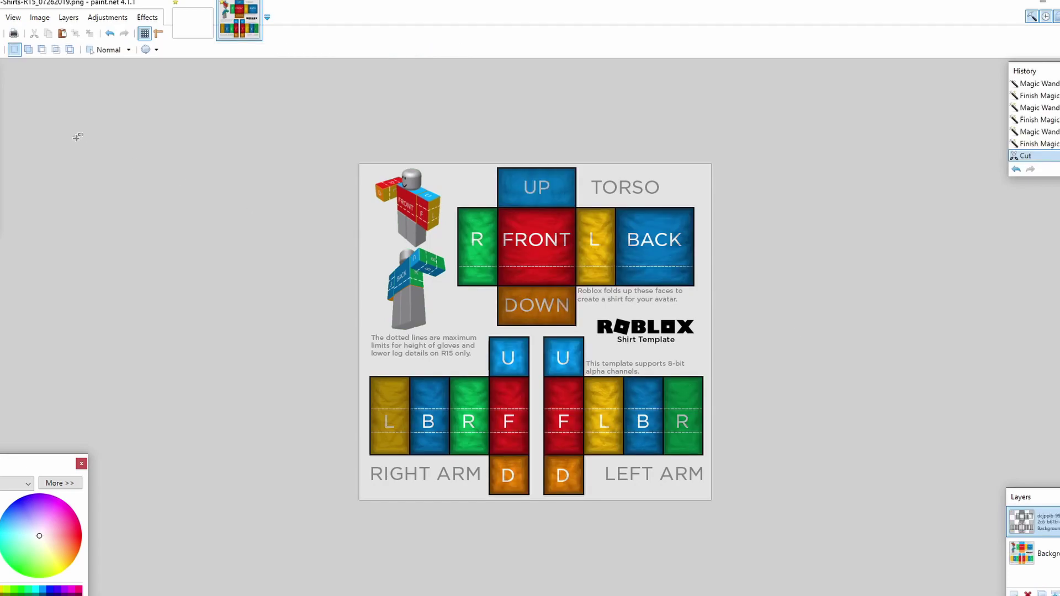
pyautogui.moveTo(360, 164); pyautogui.dragTo(716, 468)
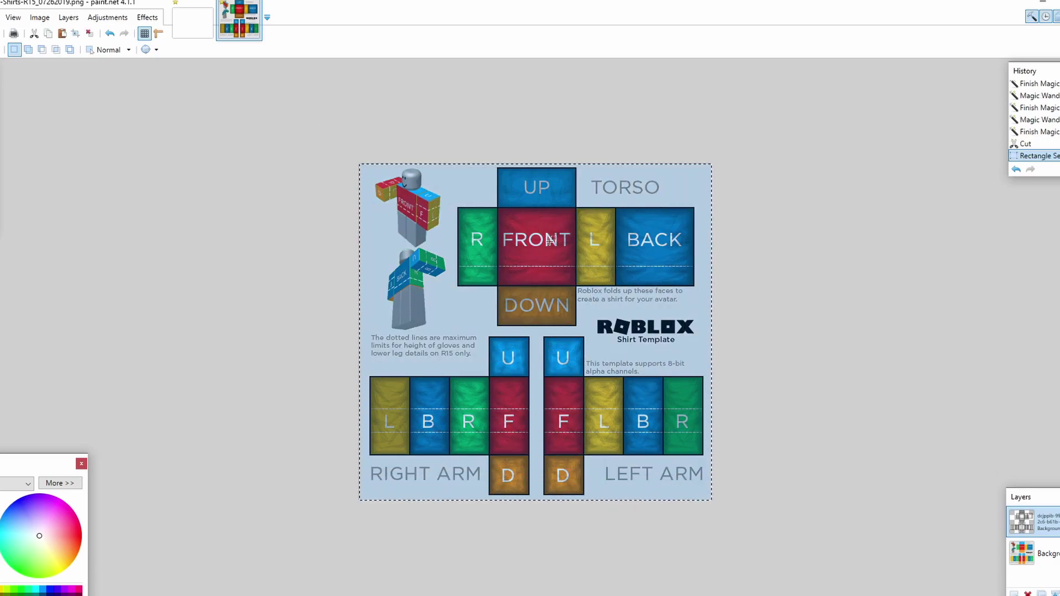
pyautogui.click(813, 273)
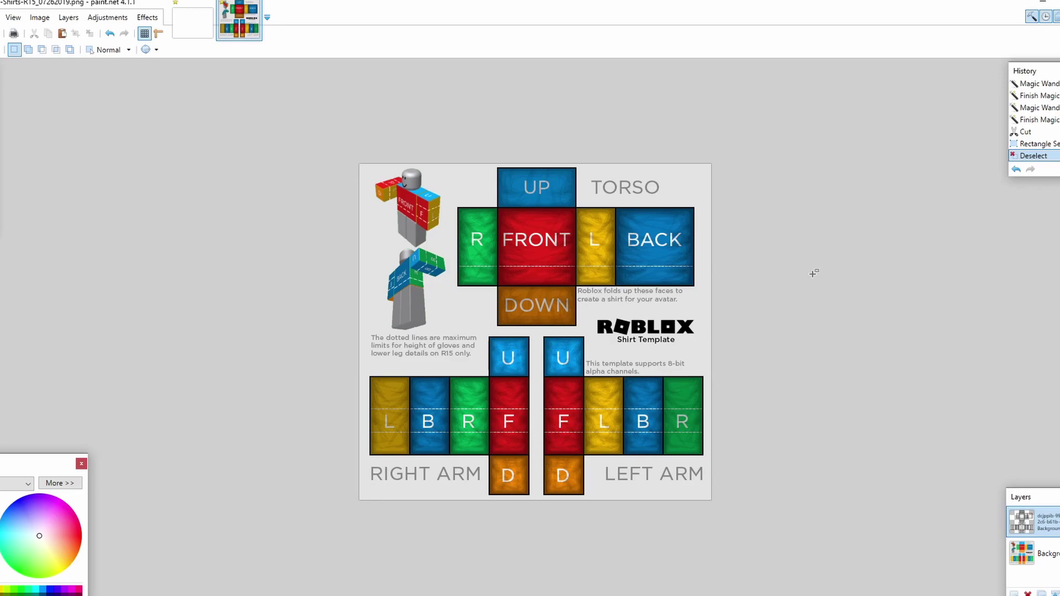
pyautogui.moveTo(367, 133); pyautogui.dragTo(715, 503)
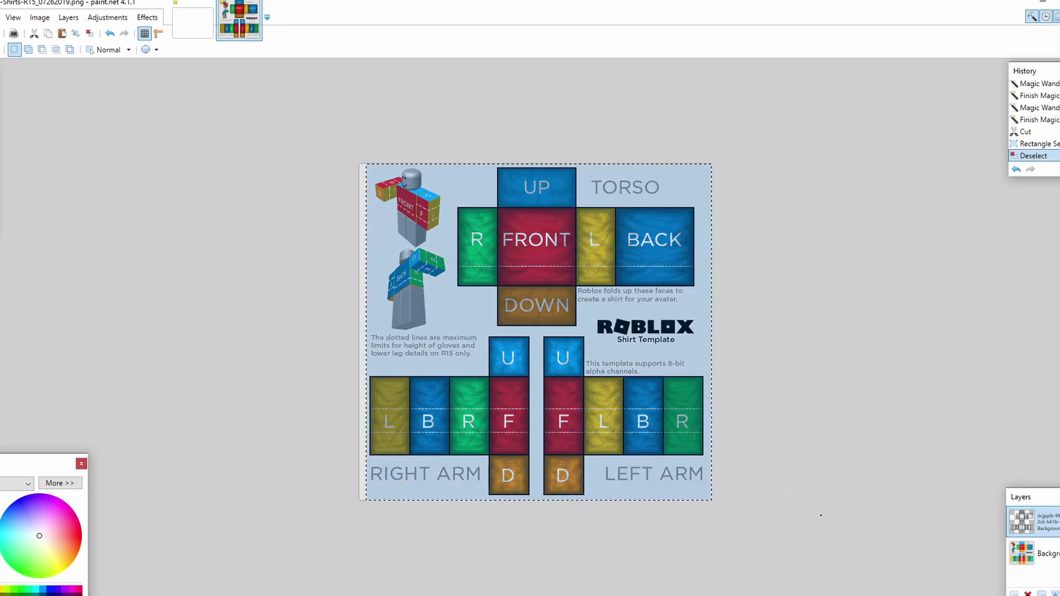
pyautogui.click(843, 465)
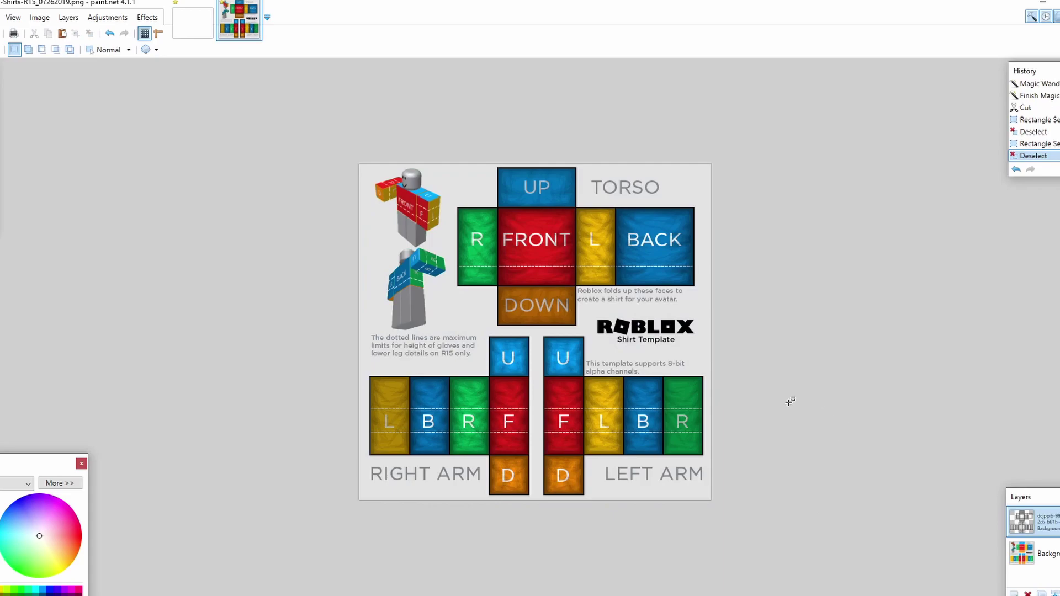
# Step: Zoom in, select and clear a rectangle over the template, and activate the original template layer
pyautogui.hotkey('ctrl', '+')
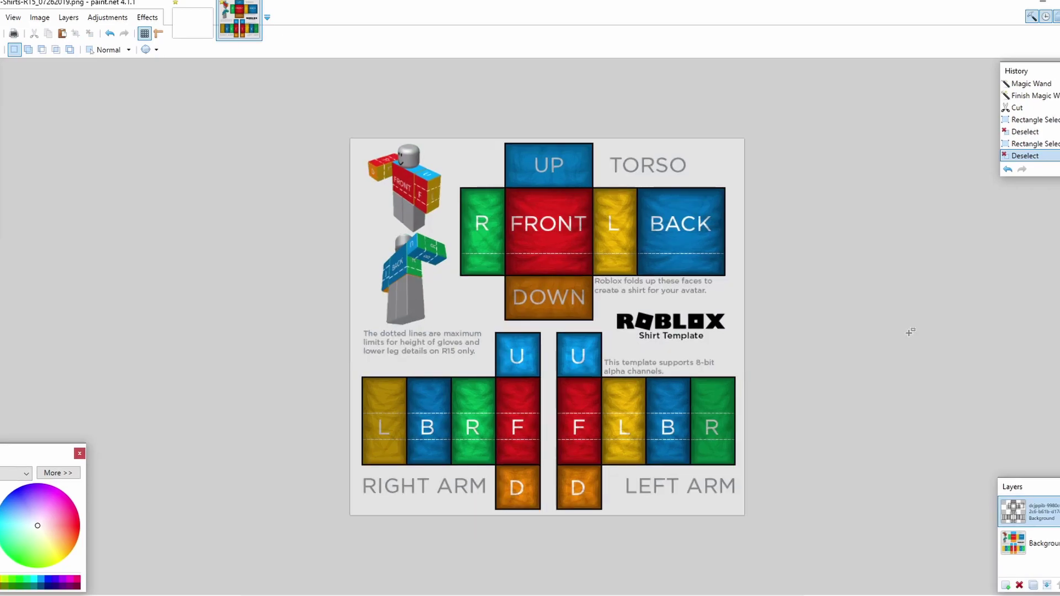
pyautogui.moveTo(459, 186); pyautogui.dragTo(681, 319)
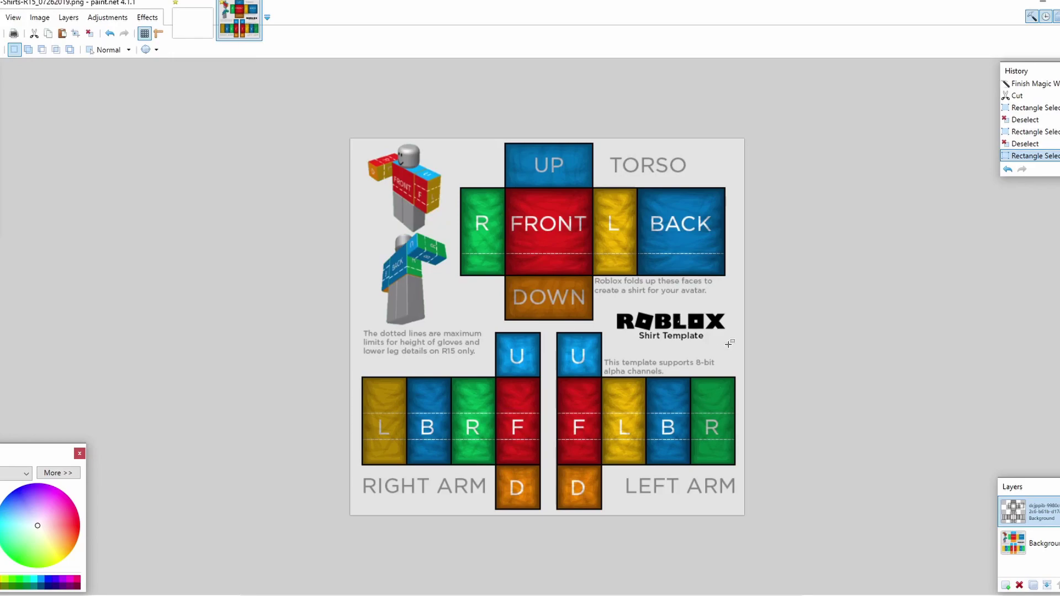
pyautogui.click(1042, 546)
pyautogui.click(857, 410)
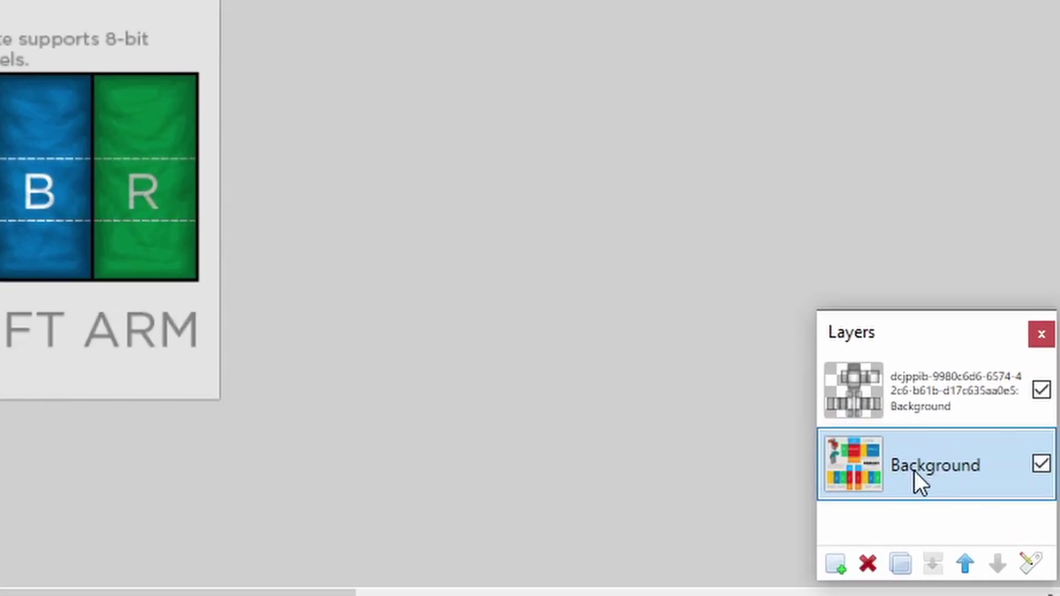
# Step: Select the original template layer and set its opacity, first to 0 then to half
pyautogui.click(911, 414)
pyautogui.click(913, 452)
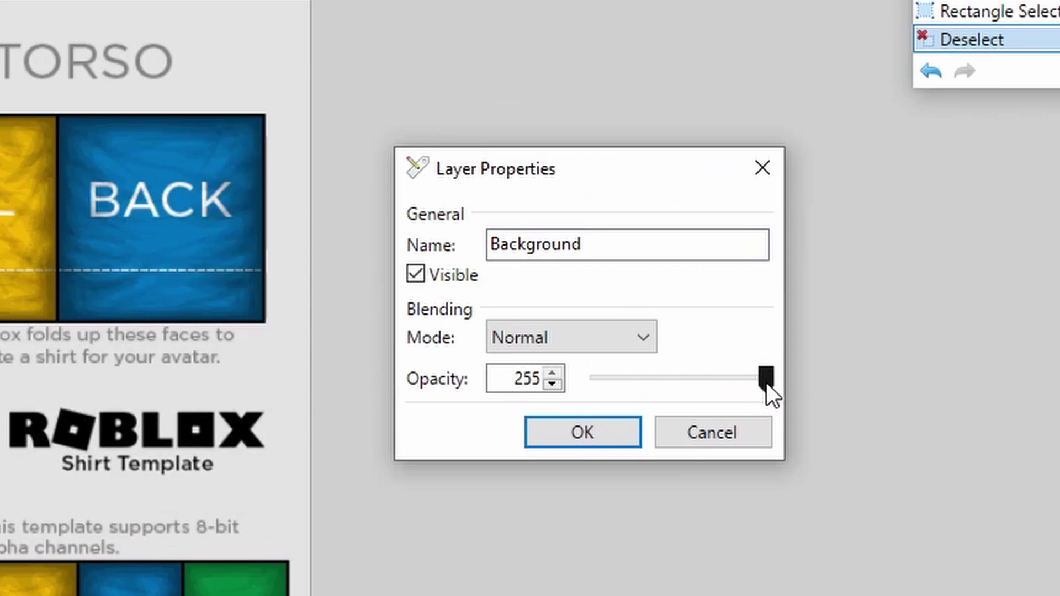
pyautogui.moveTo(766, 383); pyautogui.dragTo(827, 387)
pyautogui.moveTo(765, 383)
pyautogui.mouseDown()
pyautogui.moveTo(601, 382)
pyautogui.moveTo(772, 386)
pyautogui.mouseUp()
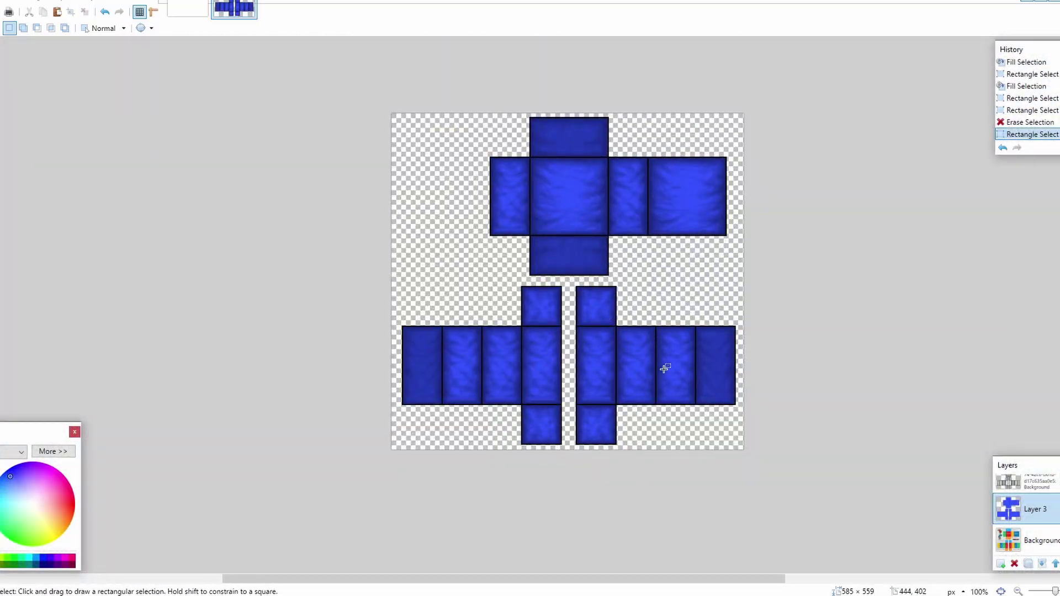
# Step: Select the stray strip between the arms, undo an accidental blue fill, and delete the strip
pyautogui.scroll(2, 664, 369)
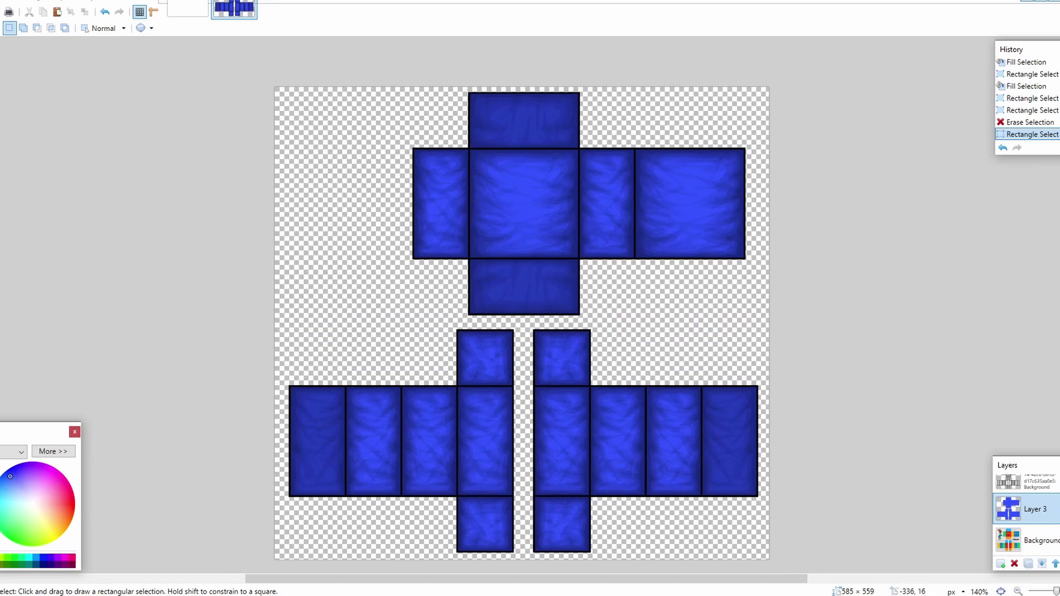
pyautogui.moveTo(327, 136); pyautogui.dragTo(390, 300)
pyautogui.press('BackSpace')
pyautogui.hotkey('ctrl', 'z')
pyautogui.click(381, 359)
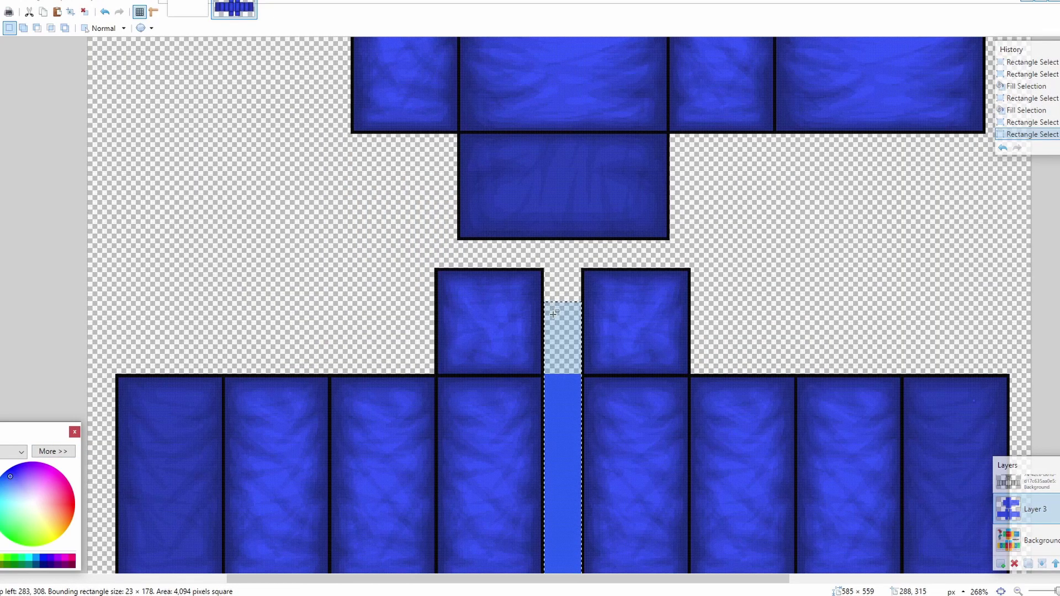
pyautogui.press('Delete')
pyautogui.click(553, 312)
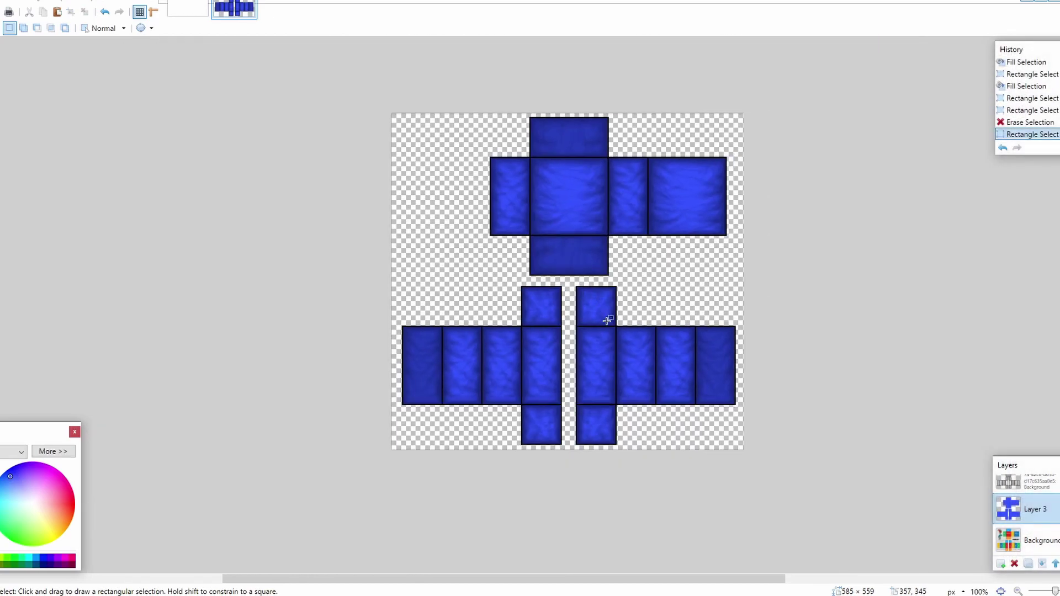
# Step: Fill a test blue rectangle beside the torso, then undo it and deselect
pyautogui.scroll(2, 673, 363)
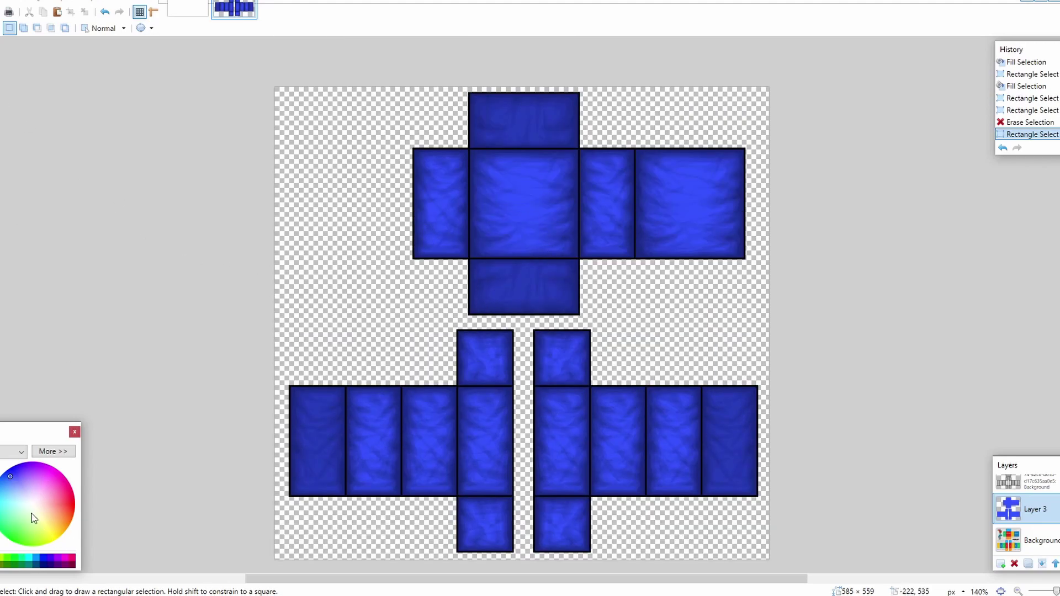
pyautogui.moveTo(326, 136); pyautogui.dragTo(392, 307)
pyautogui.press('BackSpace')
pyautogui.hotkey('ctrl', 'd')
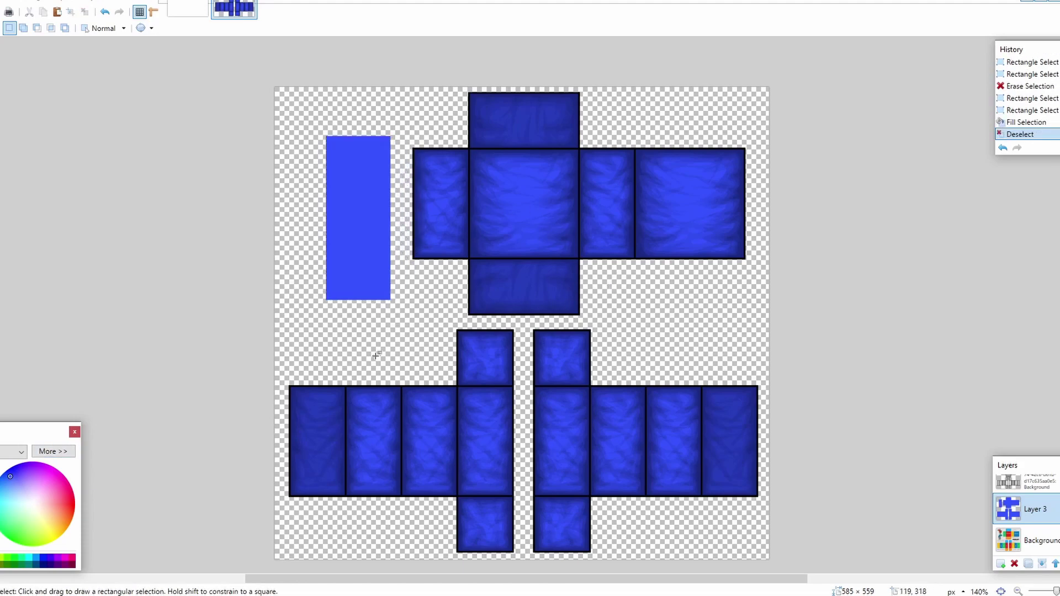
pyautogui.hotkey('ctrl', 'z')
pyautogui.hotkey('ctrl', 'z')
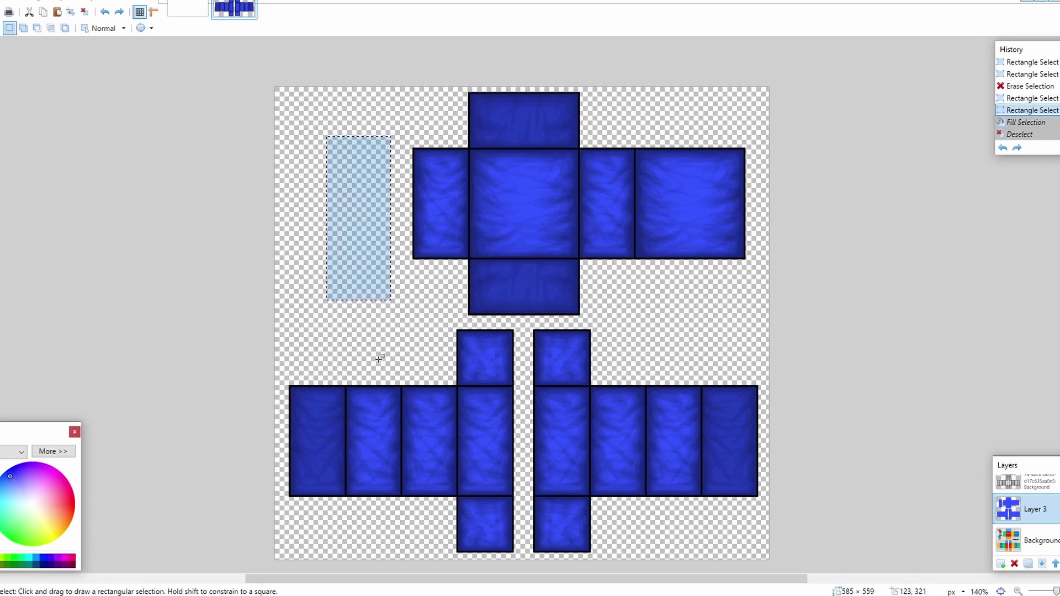
pyautogui.hotkey('ctrl', 'd')
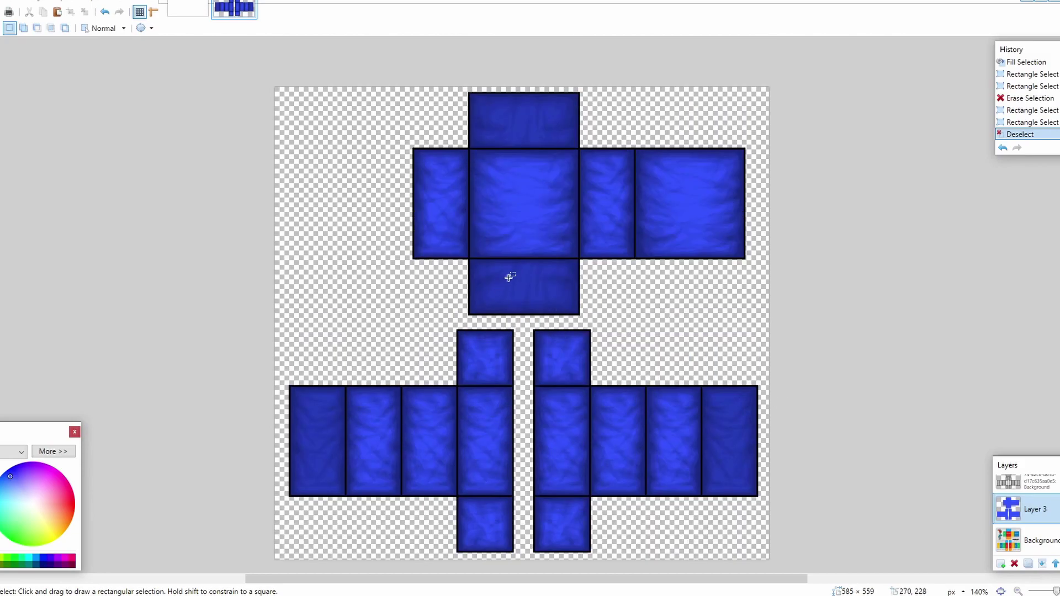
# Step: Scroll around the canvas and make small selections on the template
pyautogui.scroll(2, 557, 199)
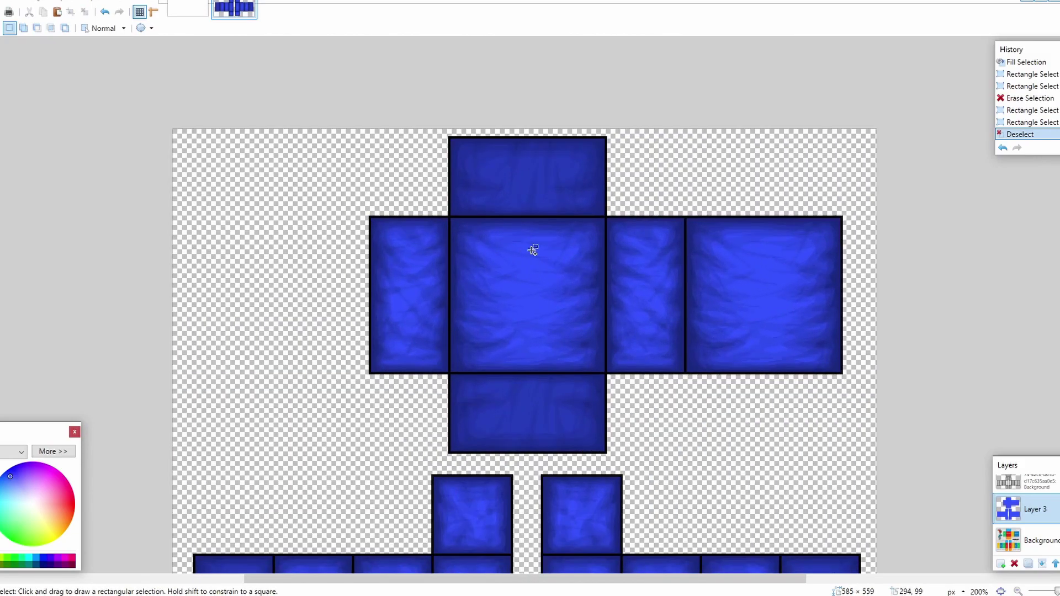
pyautogui.scroll(-2, 553, 290)
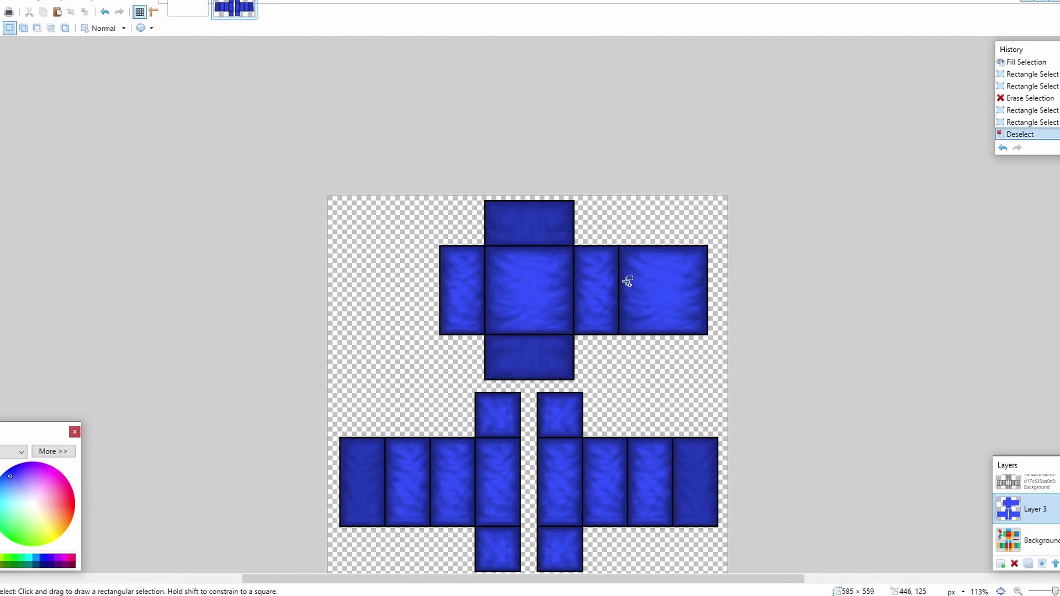
pyautogui.scroll(-2, 635, 284)
pyautogui.scroll(2, 685, 311)
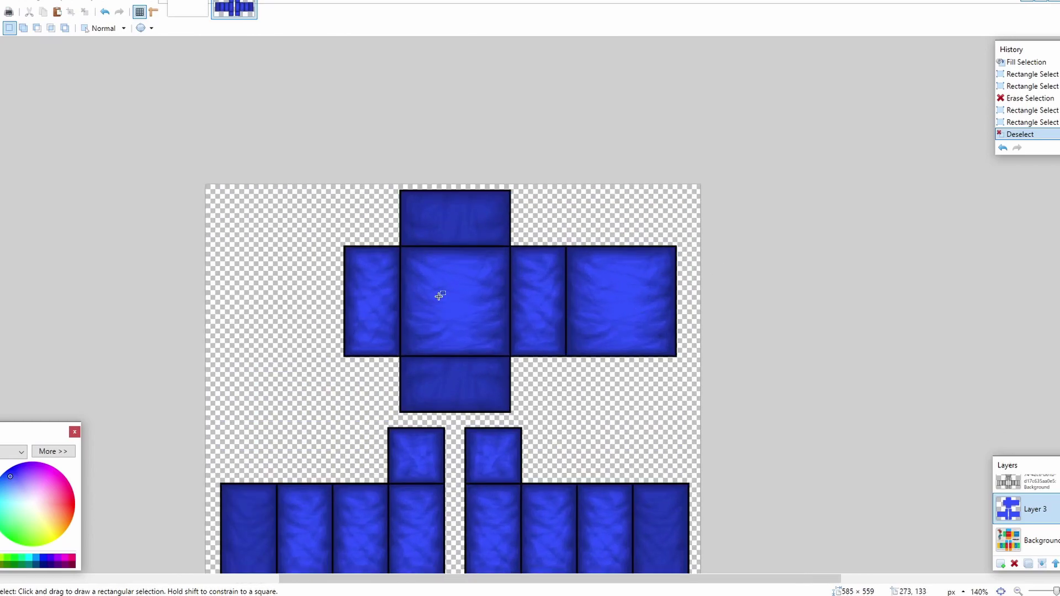
pyautogui.moveTo(438, 296); pyautogui.dragTo(440, 297)
pyautogui.moveTo(620, 276); pyautogui.dragTo(630, 311)
pyautogui.click(635, 307)
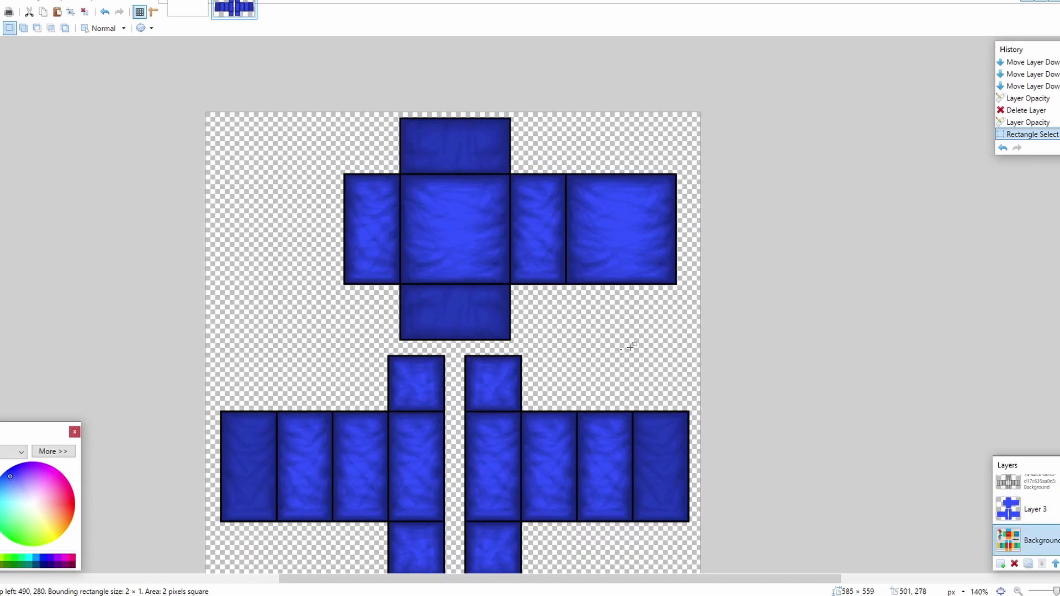
# Step: Add a new layer and move it to the top of the layer stack
pyautogui.click(624, 261)
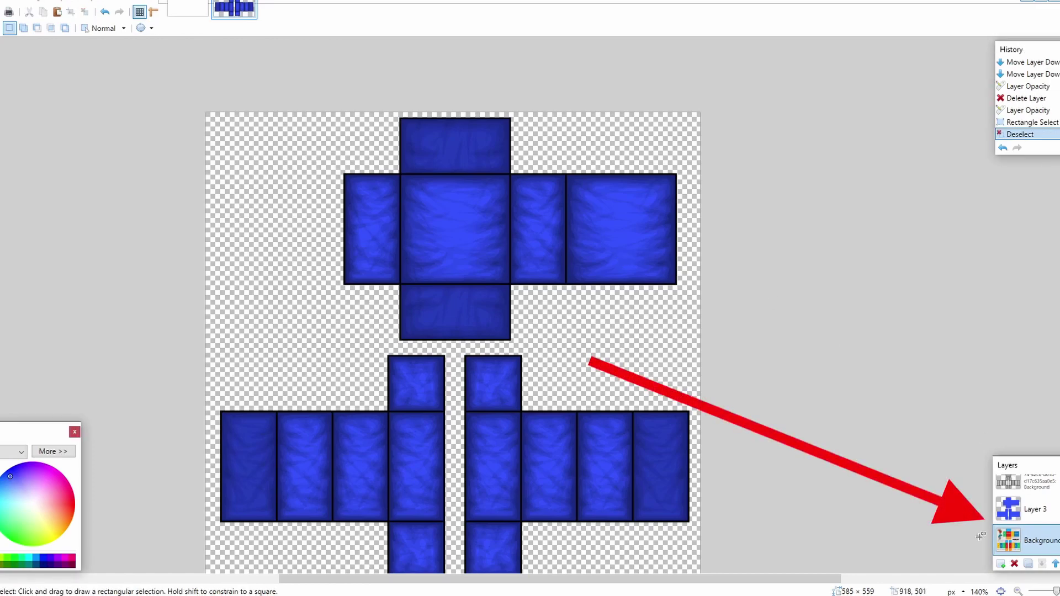
pyautogui.click(995, 565)
pyautogui.click(1056, 565)
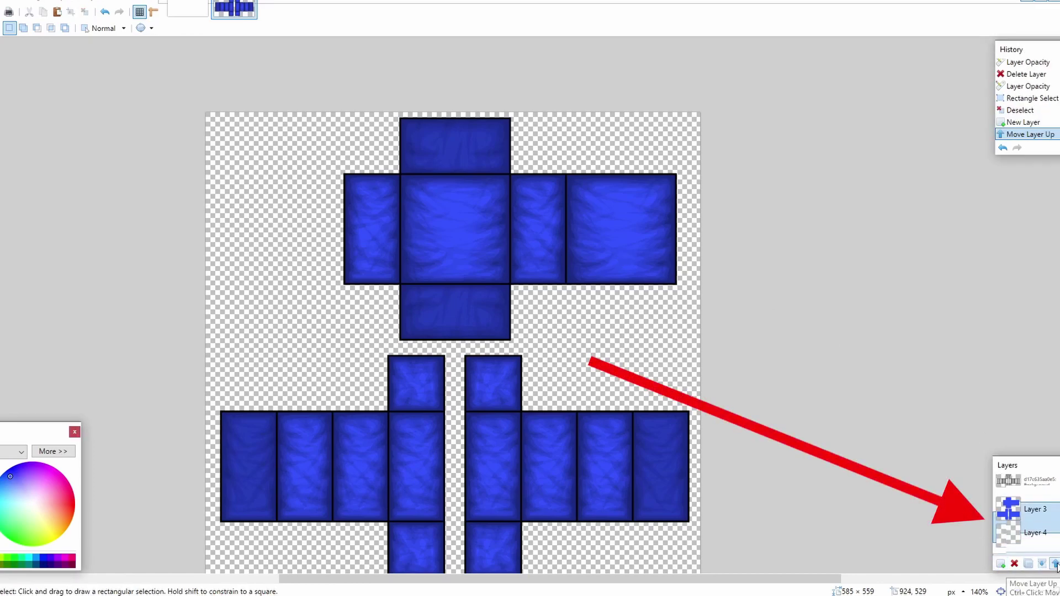
pyautogui.click(1056, 564)
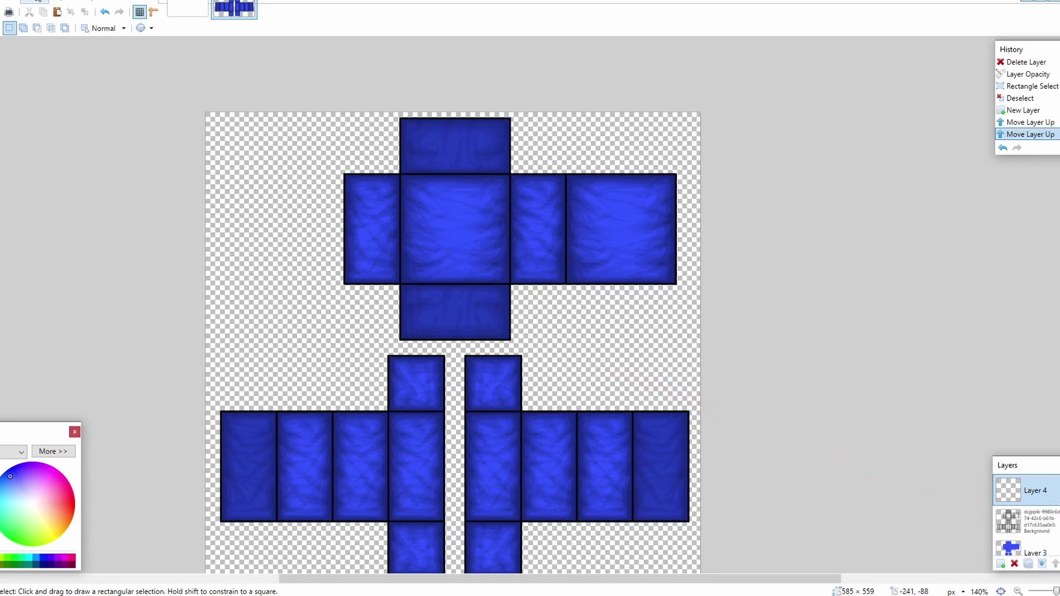
# Step: Paste the golden helmet image, shrink it and place it on the back torso panel
pyautogui.click(35, 2)
pyautogui.click(35, 3)
pyautogui.click(35, 2)
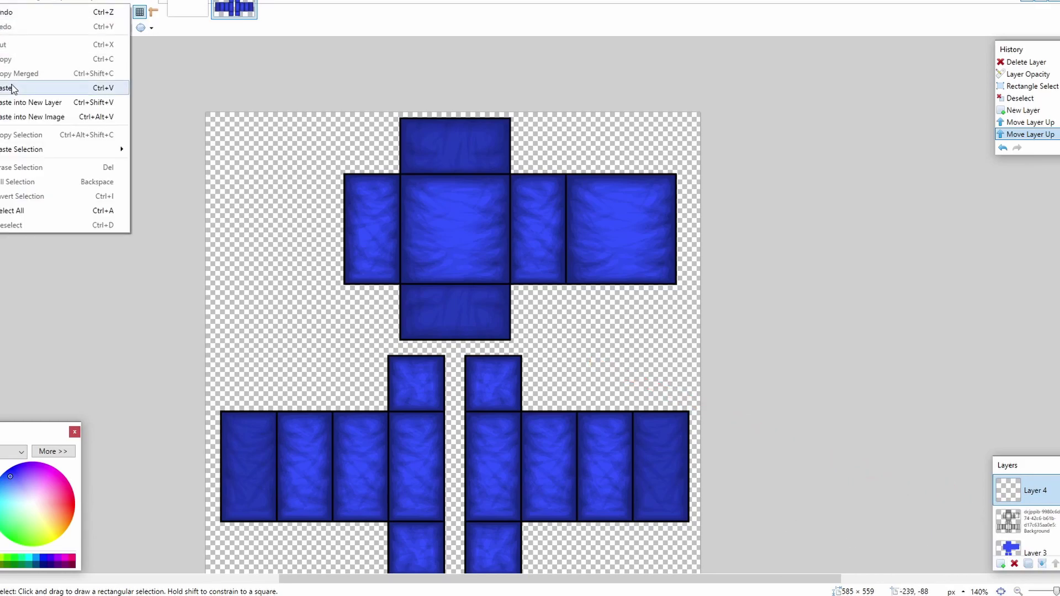
pyautogui.click(25, 88)
pyautogui.moveTo(469, 320); pyautogui.dragTo(545, 364)
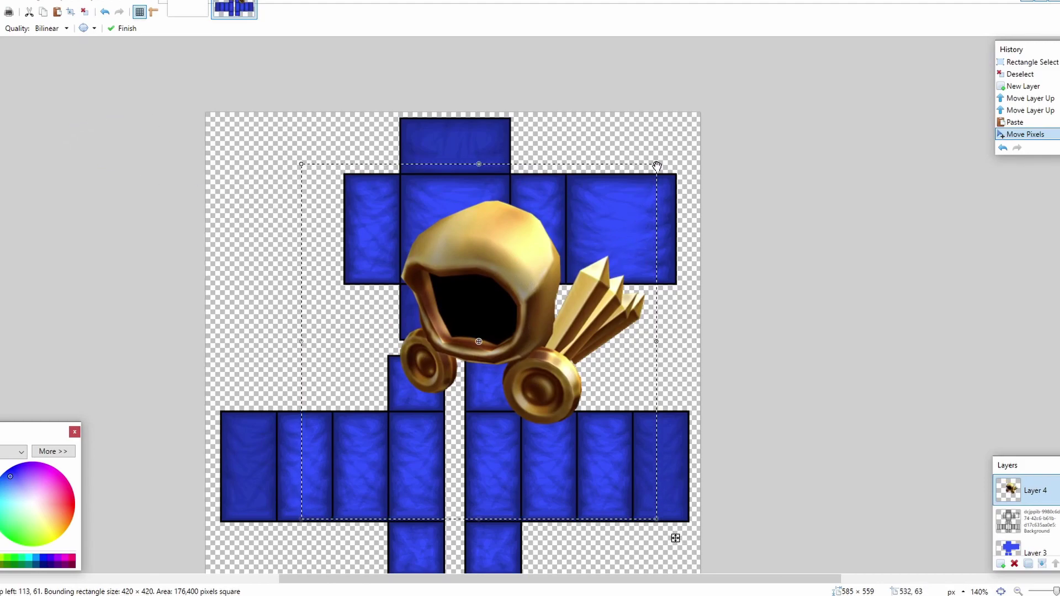
pyautogui.moveTo(657, 166); pyautogui.dragTo(418, 402)
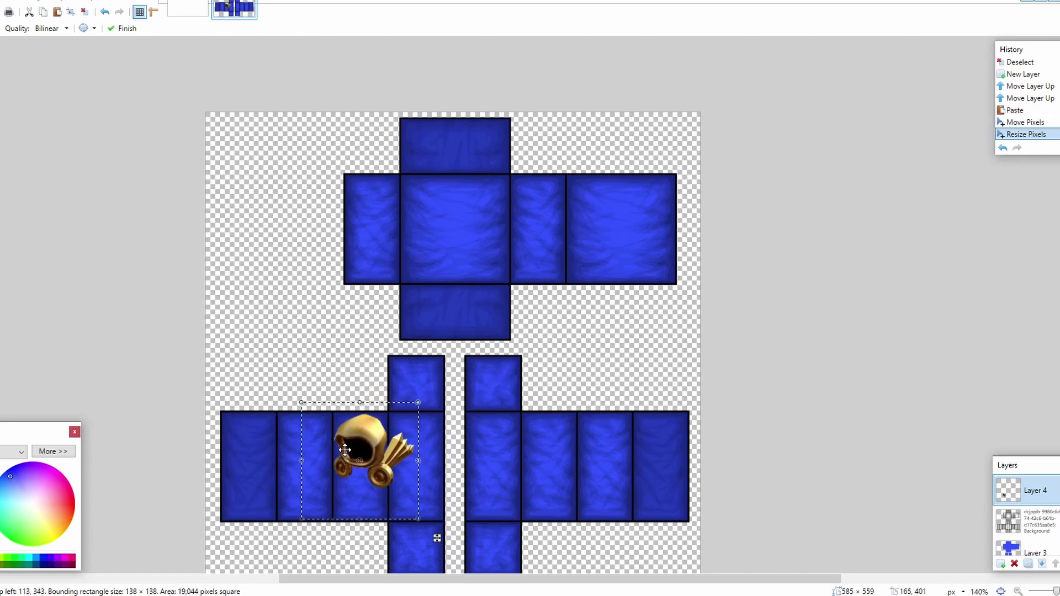
pyautogui.moveTo(355, 431); pyautogui.dragTo(609, 211)
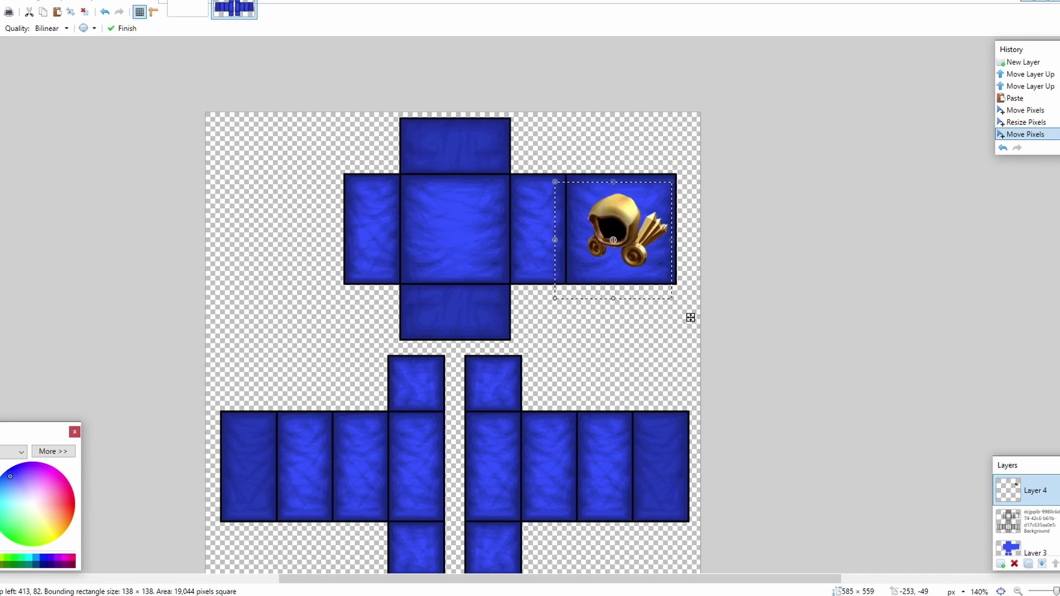
pyautogui.press('s')
pyautogui.click(205, 125)
# Step: Merge the helmet and texture layers down, undoing the last merge
pyautogui.scroll(-4, 545, 339)
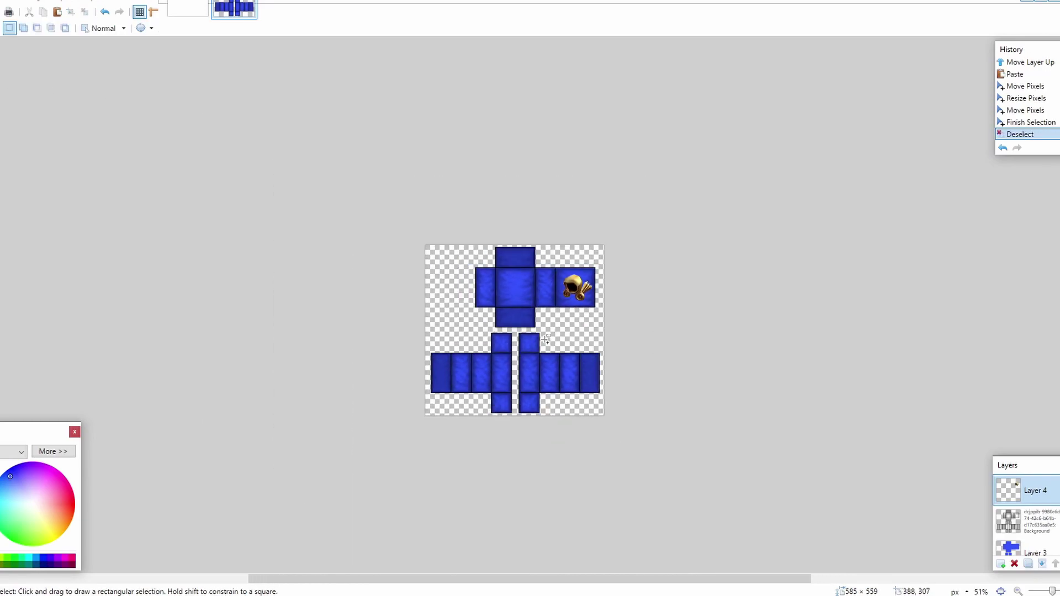
pyautogui.scroll(1, 628, 341)
pyautogui.scroll(-3, 552, 337)
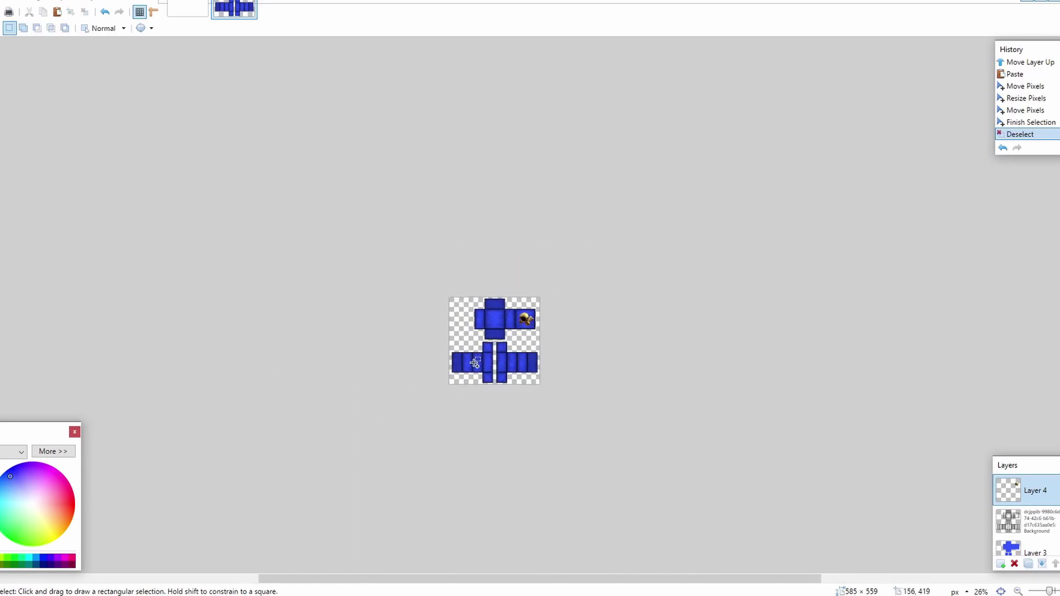
pyautogui.scroll(3, 508, 331)
pyautogui.scroll(1, 508, 332)
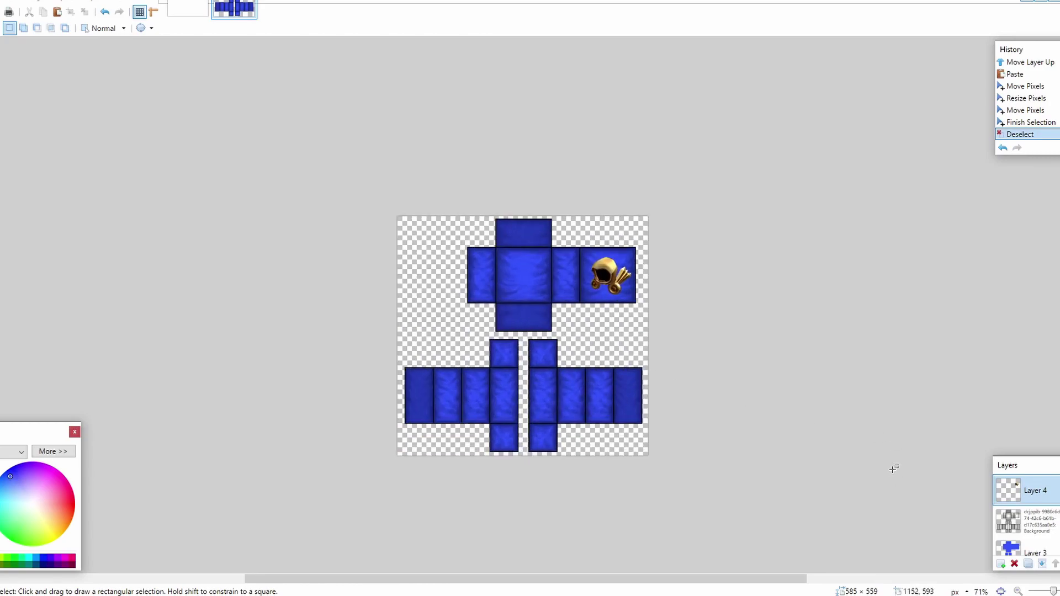
pyautogui.scroll(1, 803, 407)
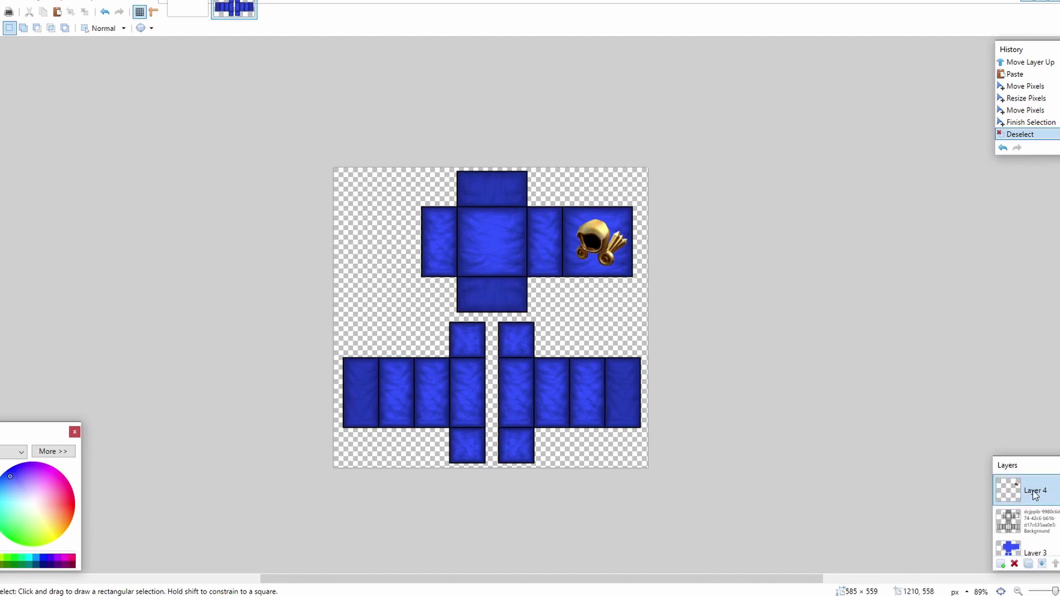
pyautogui.click(1043, 564)
pyautogui.click(1043, 564)
pyautogui.click(1043, 564)
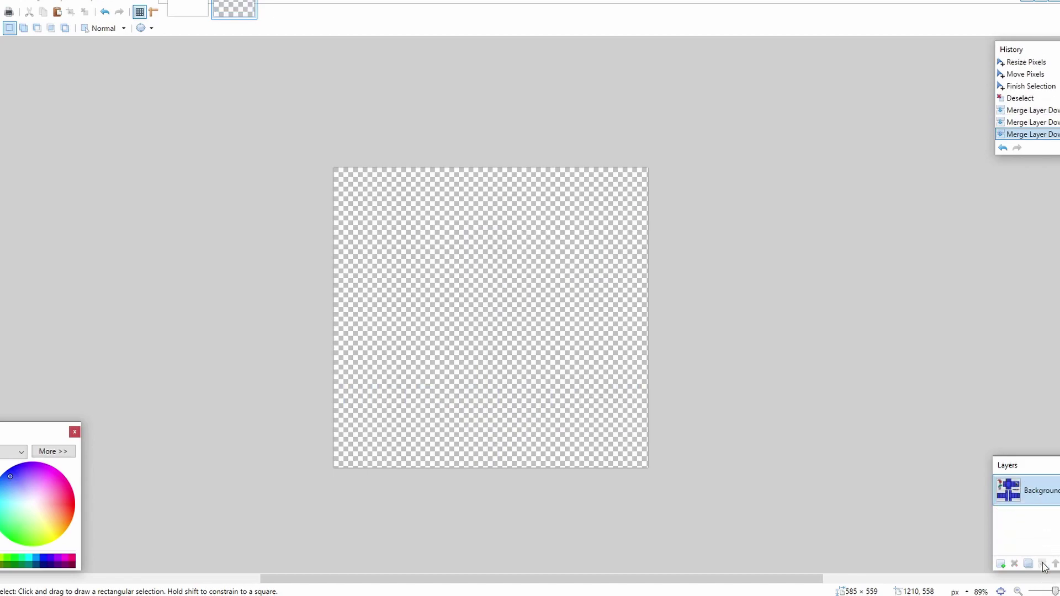
pyautogui.hotkey('ctrl', 'z')
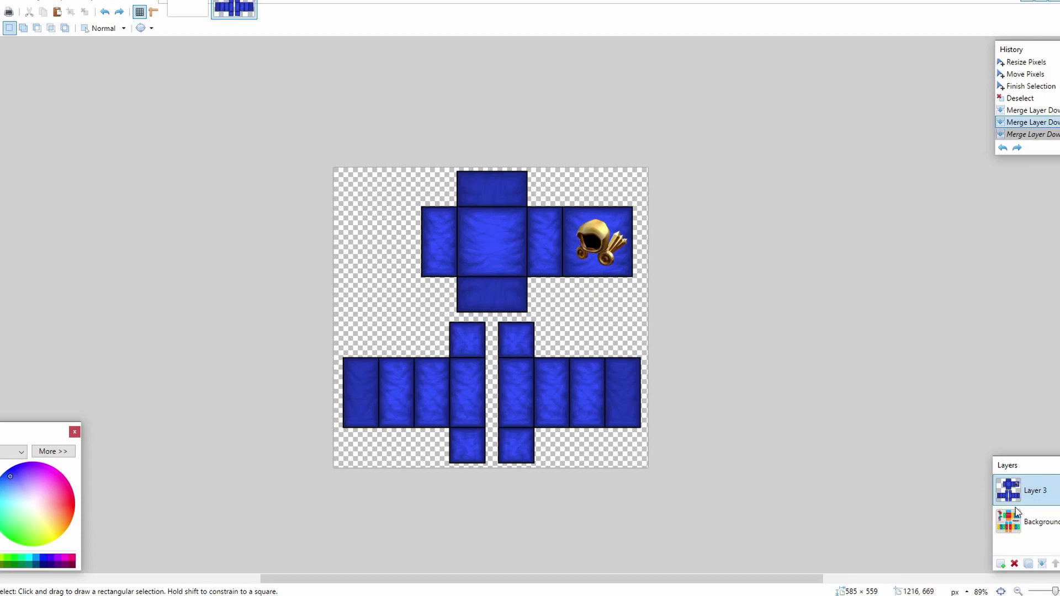
# Step: Select the Background layer, trying and undoing another merge along the way
pyautogui.click(1029, 529)
pyautogui.click(1043, 563)
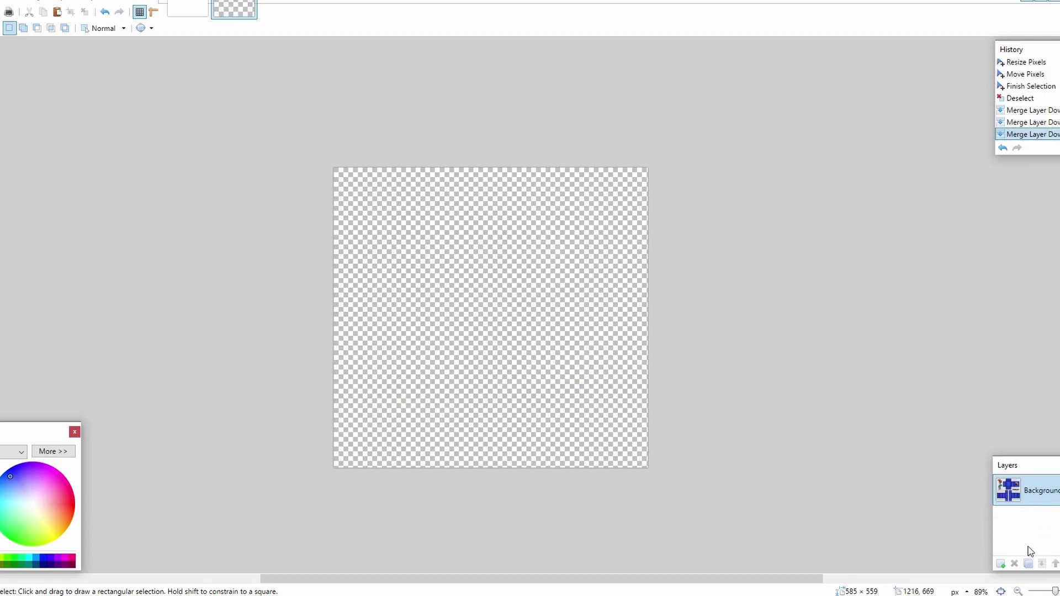
pyautogui.hotkey('ctrl', 'z')
pyautogui.click(1037, 526)
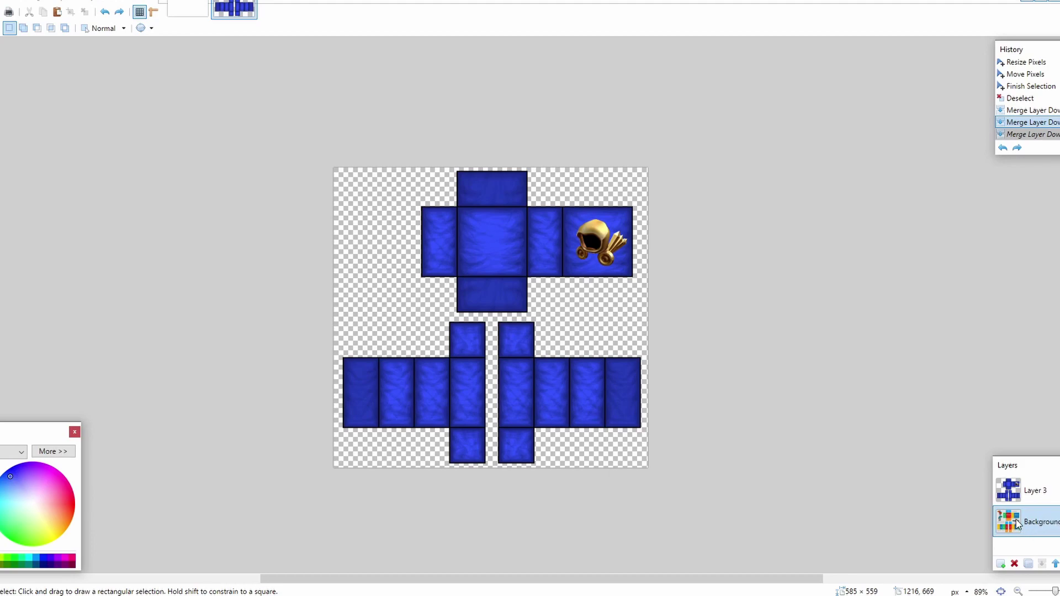
# Step: Raise the Background layer's opacity to 255 so the template is fully visible
pyautogui.doubleClick(1037, 526)
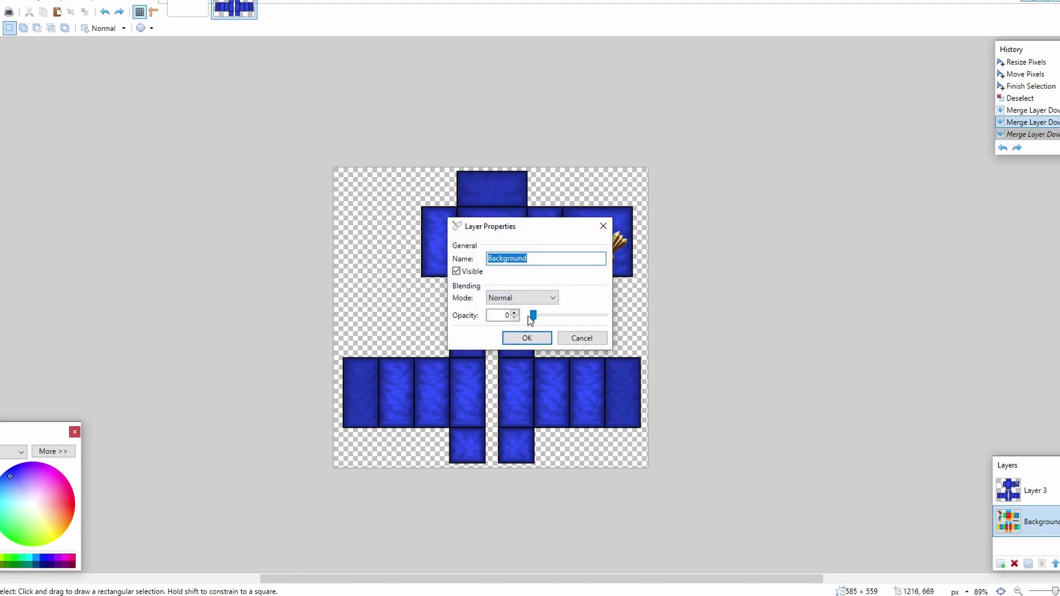
pyautogui.click(456, 272)
pyautogui.moveTo(497, 229); pyautogui.dragTo(789, 250)
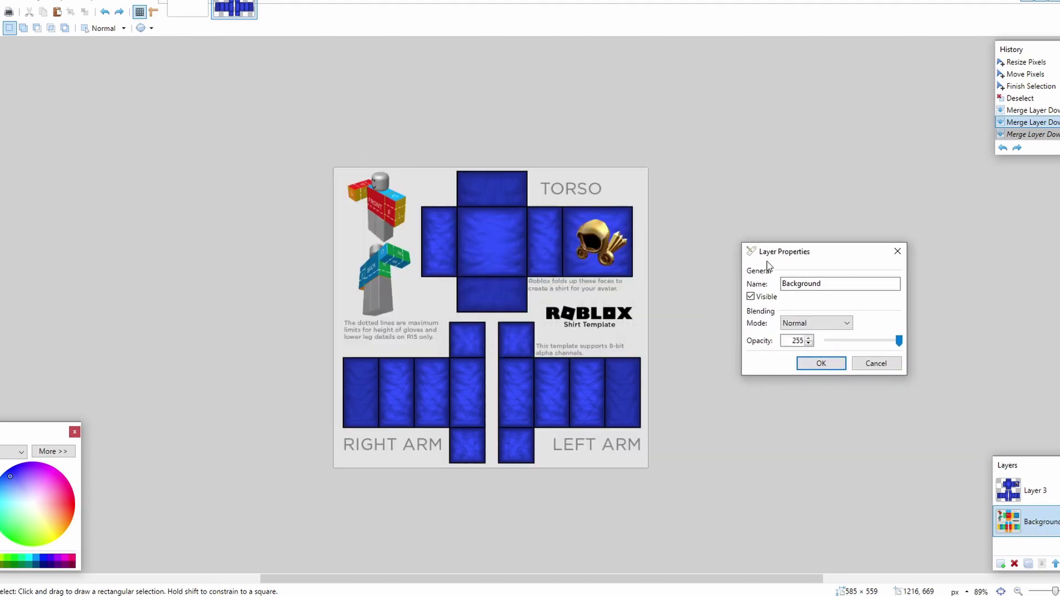
pyautogui.click(825, 360)
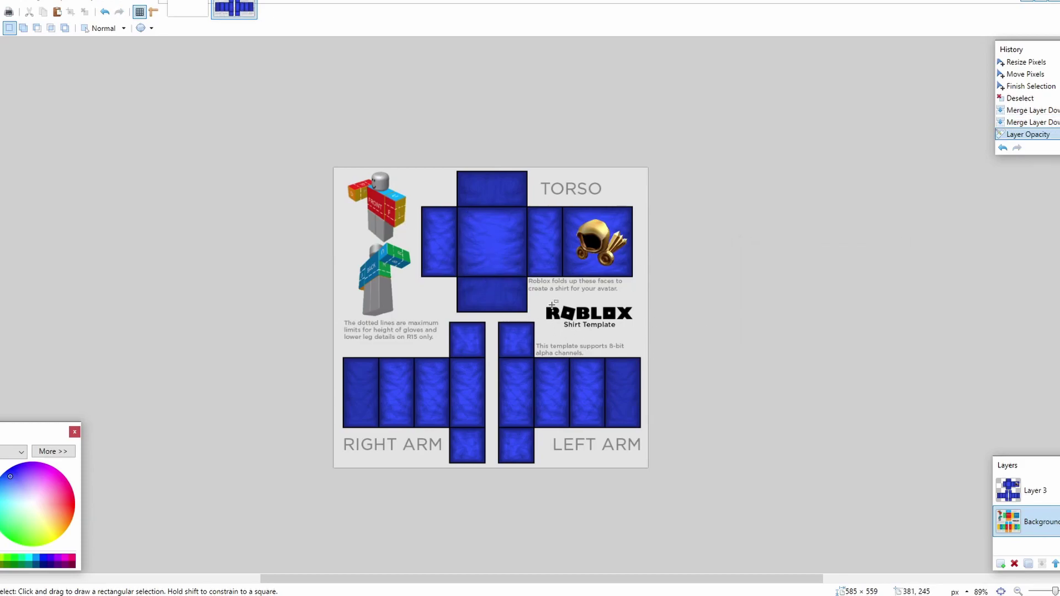
pyautogui.keyDown('ctrl'); pyautogui.scroll(2, 398, 250); pyautogui.keyUp('ctrl')
pyautogui.keyDown('ctrl'); pyautogui.scroll(-2, 398, 250); pyautogui.keyUp('ctrl')
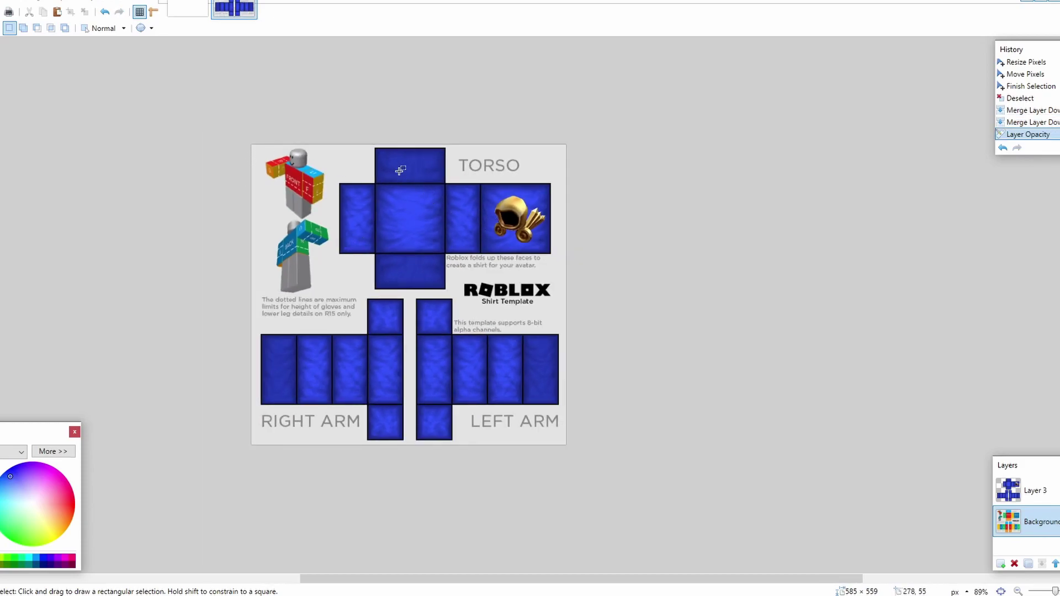
# Step: Make trial selections of the torso column, top-left figures and ROBLOX logo, then clear them
pyautogui.moveTo(387, 153); pyautogui.dragTo(430, 266)
pyautogui.click(239, 156)
pyautogui.moveTo(247, 142); pyautogui.dragTo(334, 310)
pyautogui.moveTo(471, 260); pyautogui.dragTo(568, 308)
pyautogui.click(568, 308)
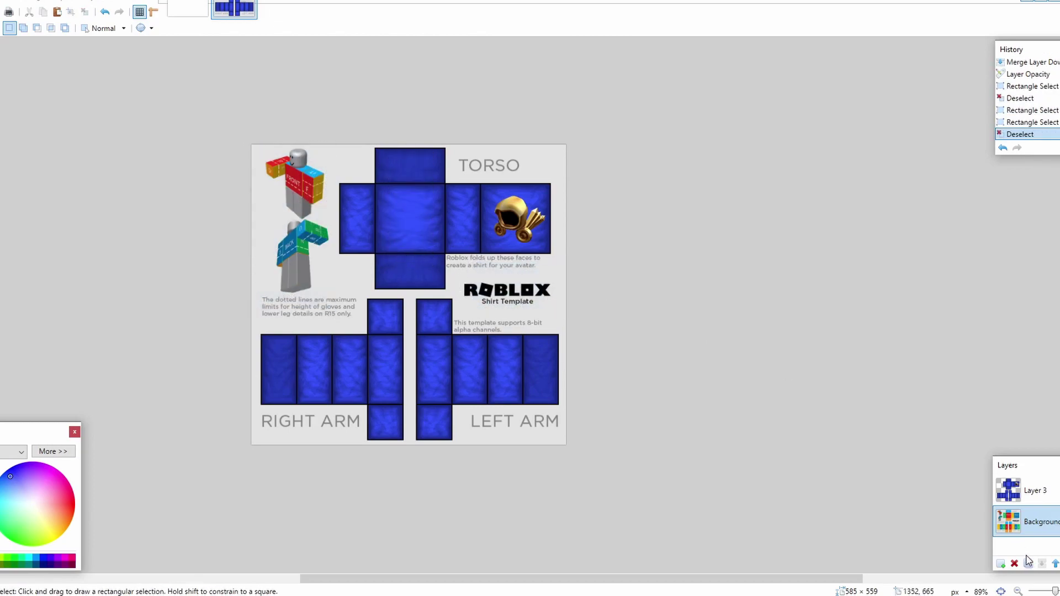
# Step: Merge Layer 3, the blue shirt design, down onto the template
pyautogui.click(1019, 498)
pyautogui.click(1042, 564)
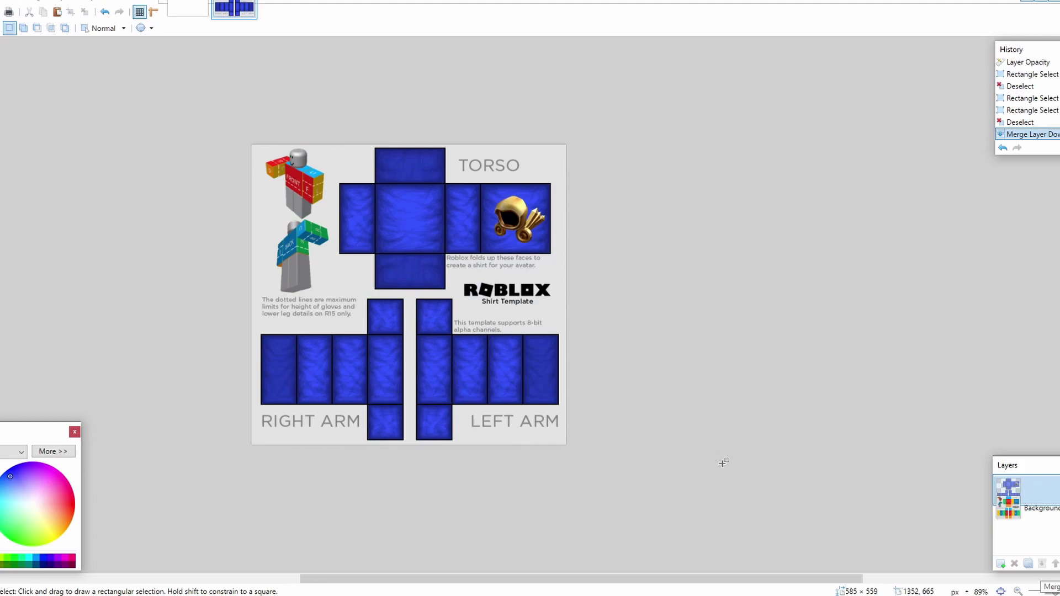
pyautogui.keyDown('ctrl'); pyautogui.scroll(-1, 262, 236); pyautogui.keyUp('ctrl')
pyautogui.keyDown('ctrl'); pyautogui.scroll(2, 262, 236); pyautogui.keyUp('ctrl')
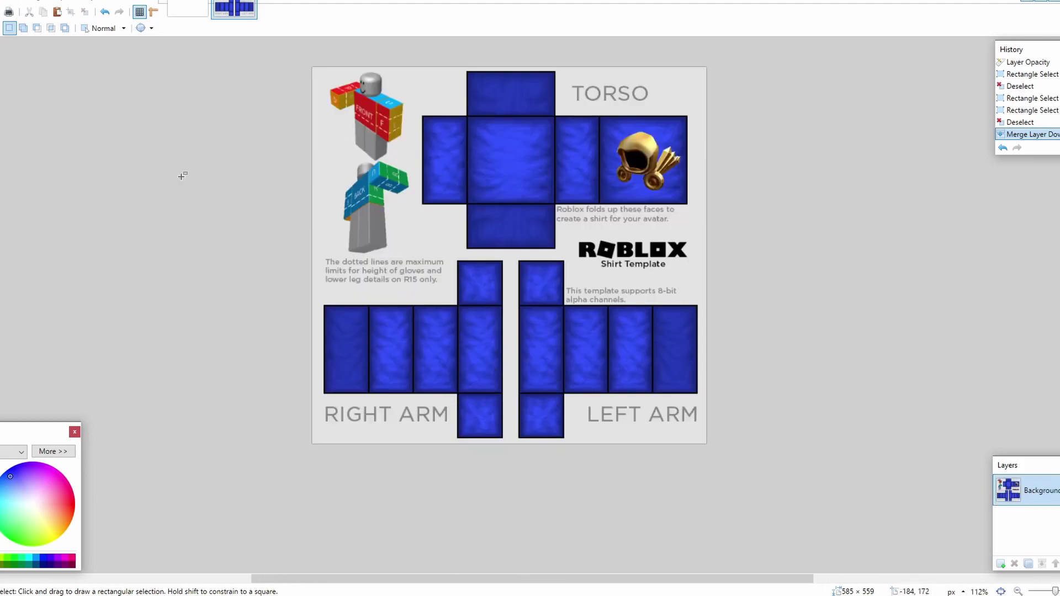
pyautogui.click(366, 169)
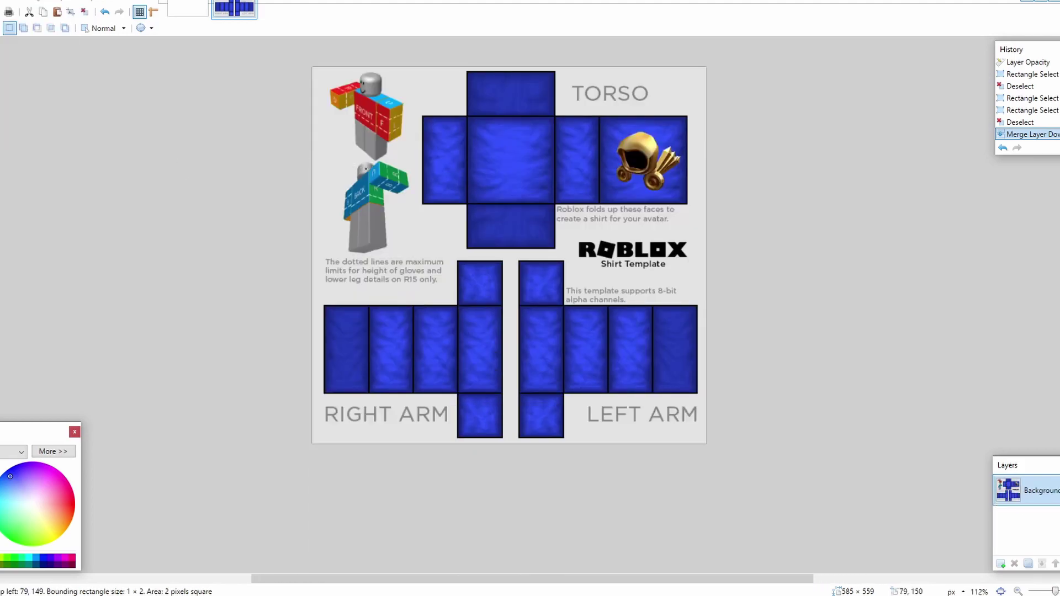
pyautogui.moveTo(597, 236); pyautogui.dragTo(600, 240)
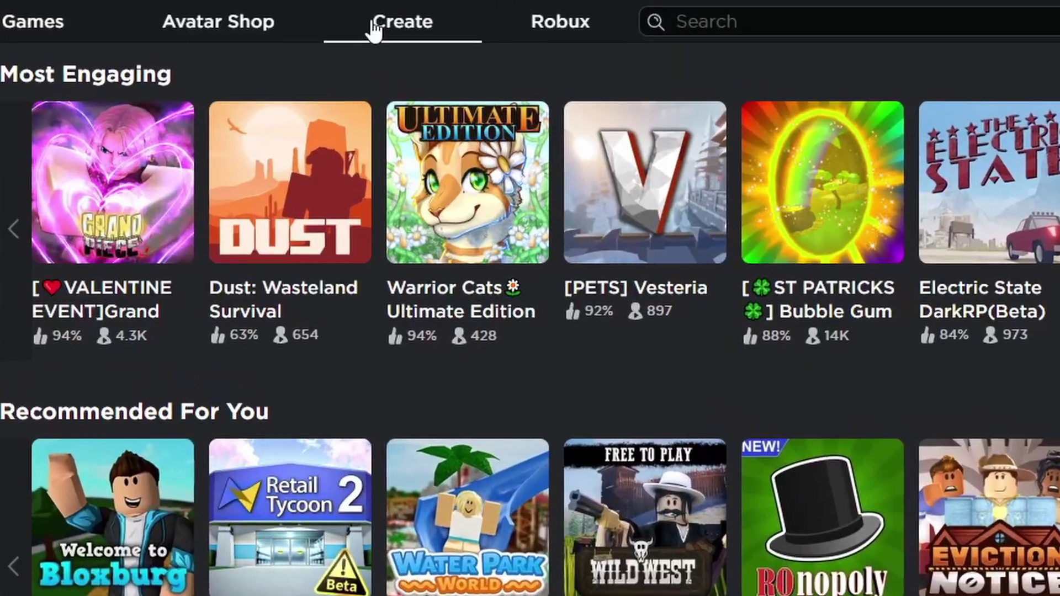
# Step: Go to Roblox Create and open the Shirts section under My Creations
pyautogui.click(375, 28)
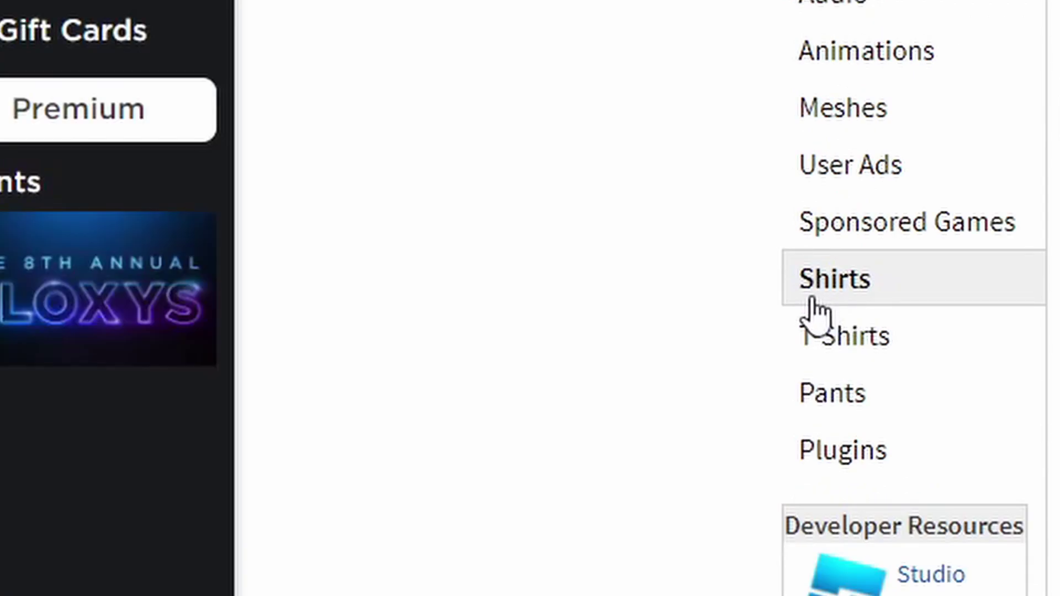
pyautogui.click(810, 296)
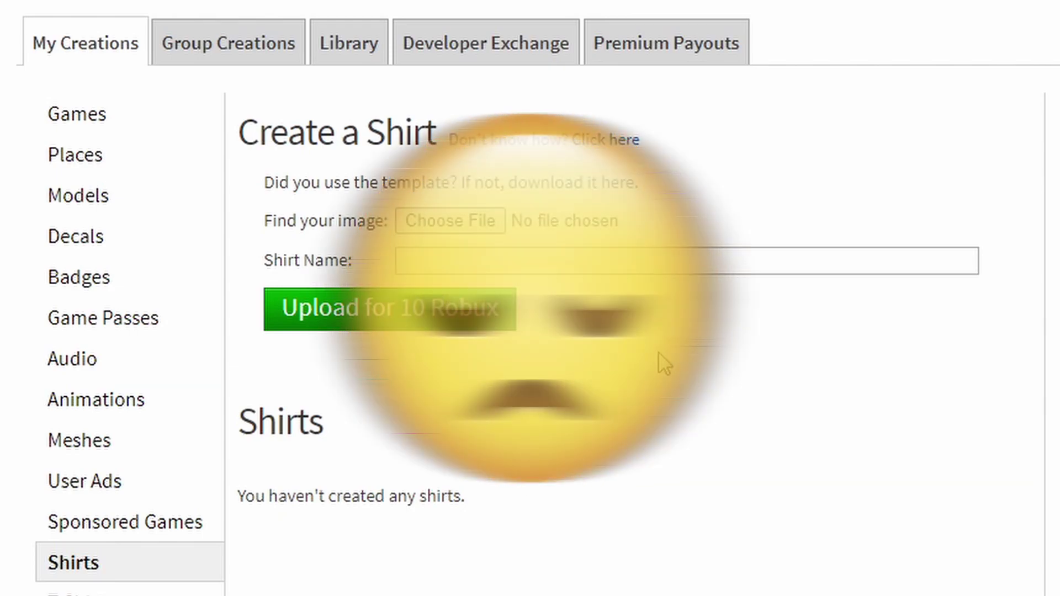
# Step: Upload Test.png as the shirt 'Tutorial Template' and confirm paying 10 Robux
pyautogui.tripleClick(504, 304)
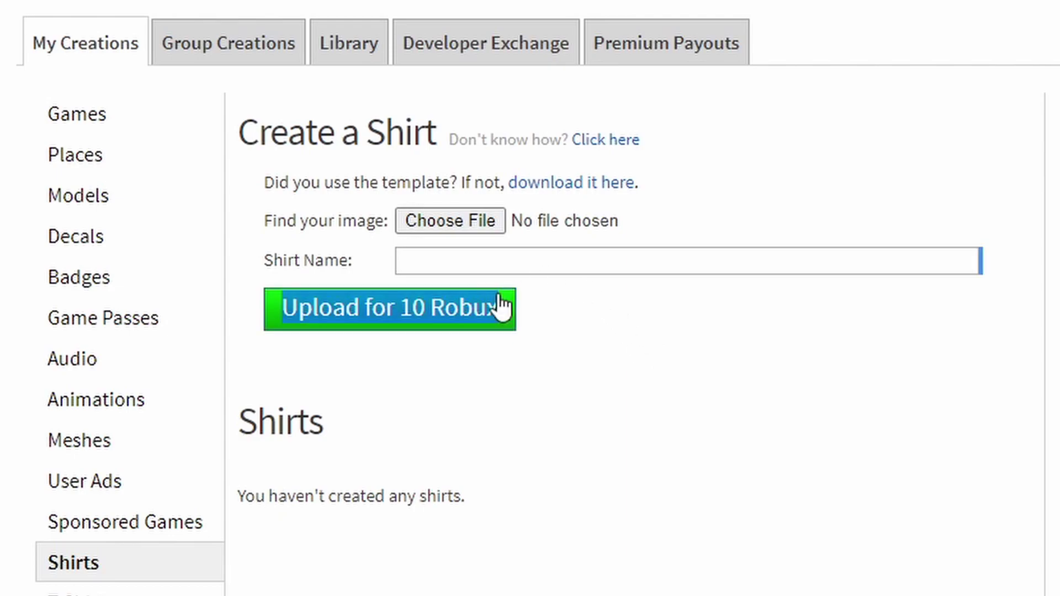
pyautogui.click(553, 204)
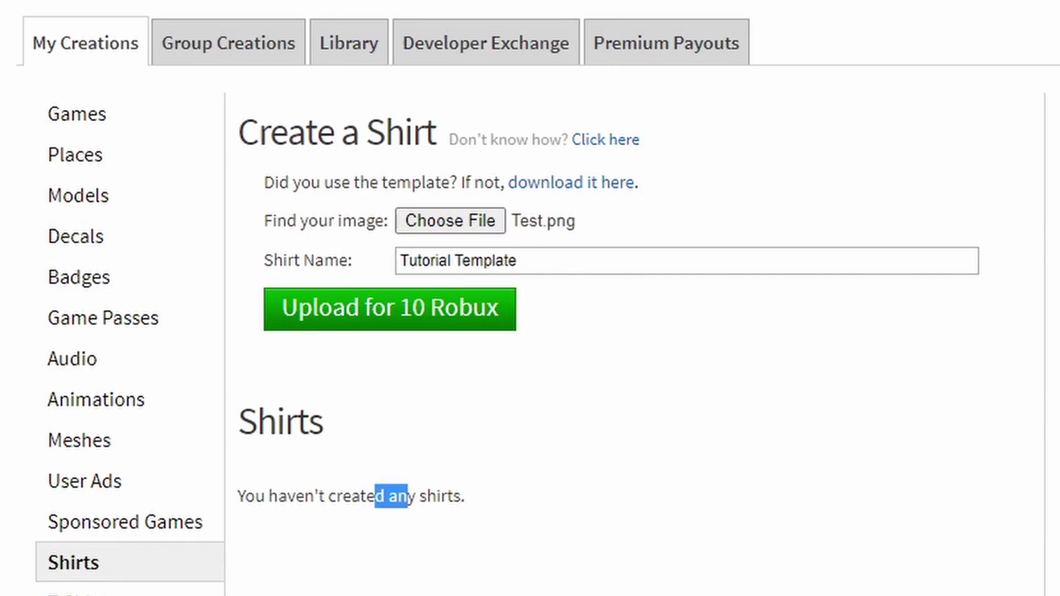
pyautogui.click(524, 429)
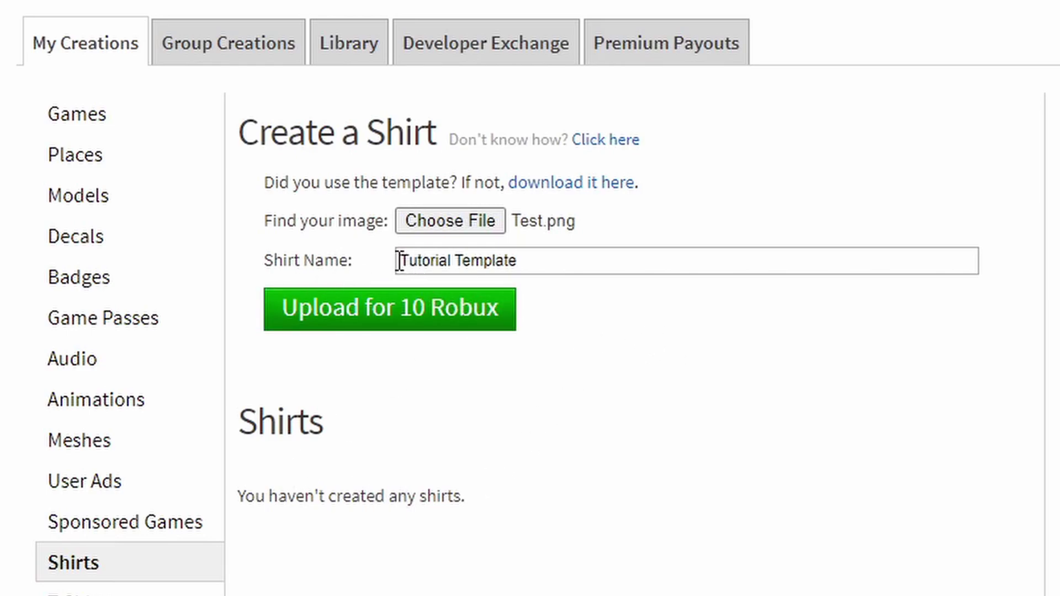
pyautogui.moveTo(397, 260); pyautogui.dragTo(596, 267)
pyautogui.click(596, 267)
pyautogui.click(390, 321)
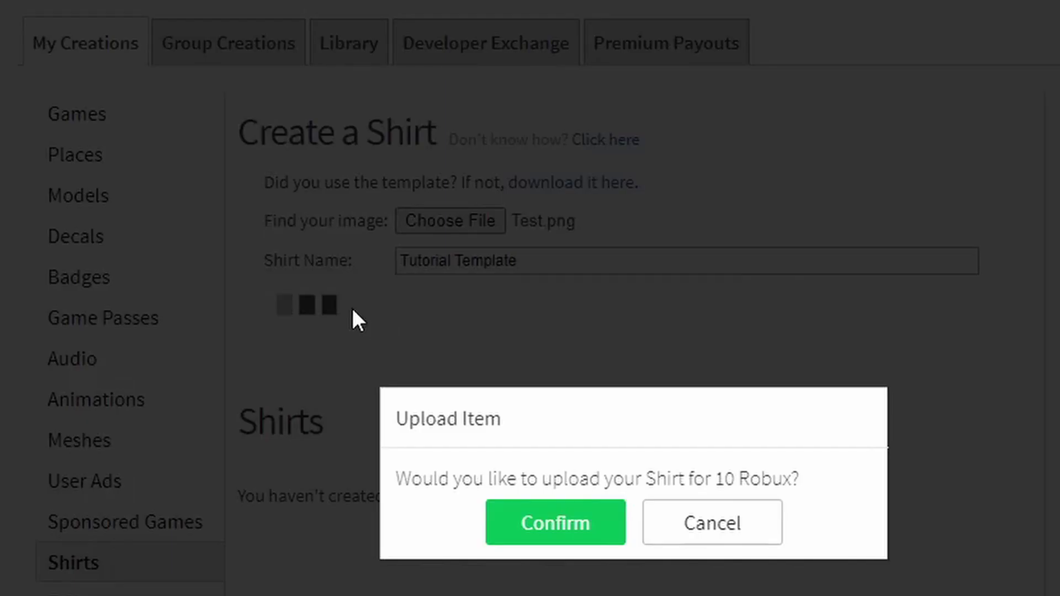
pyautogui.click(560, 523)
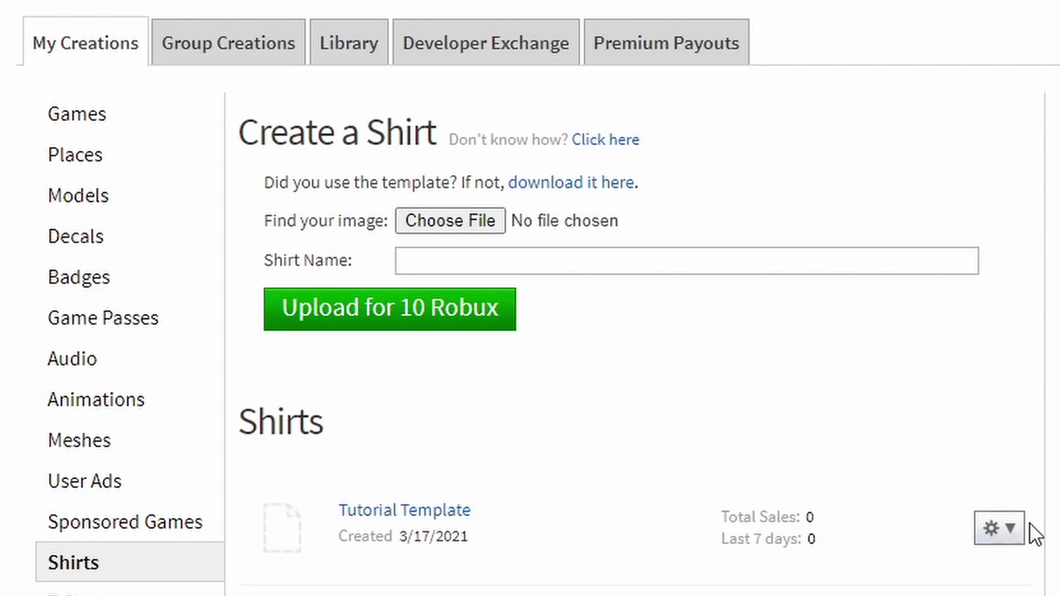
# Step: In the Tutorial Template shirt's Sales settings, enable Item for Sale at 5 Robux and save
pyautogui.scroll(-3, 1032, 530)
pyautogui.click(1015, 365)
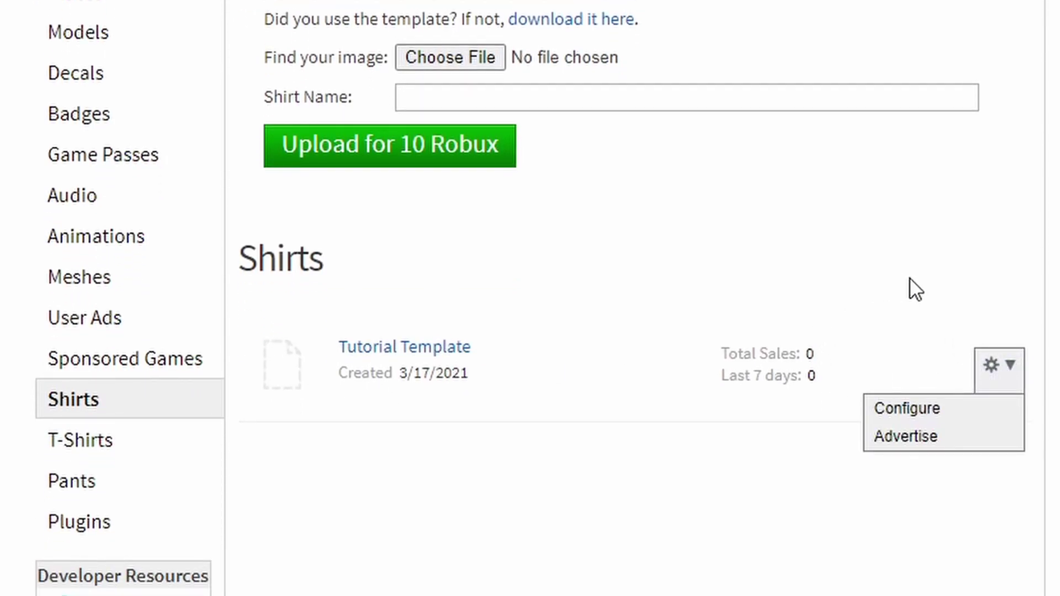
pyautogui.click(886, 413)
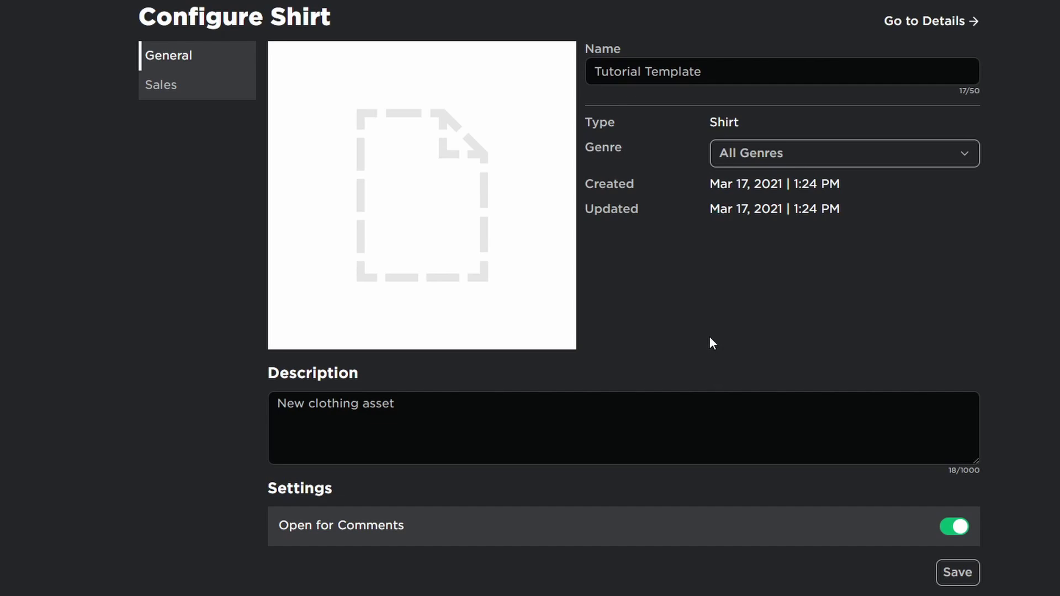
pyautogui.click(173, 101)
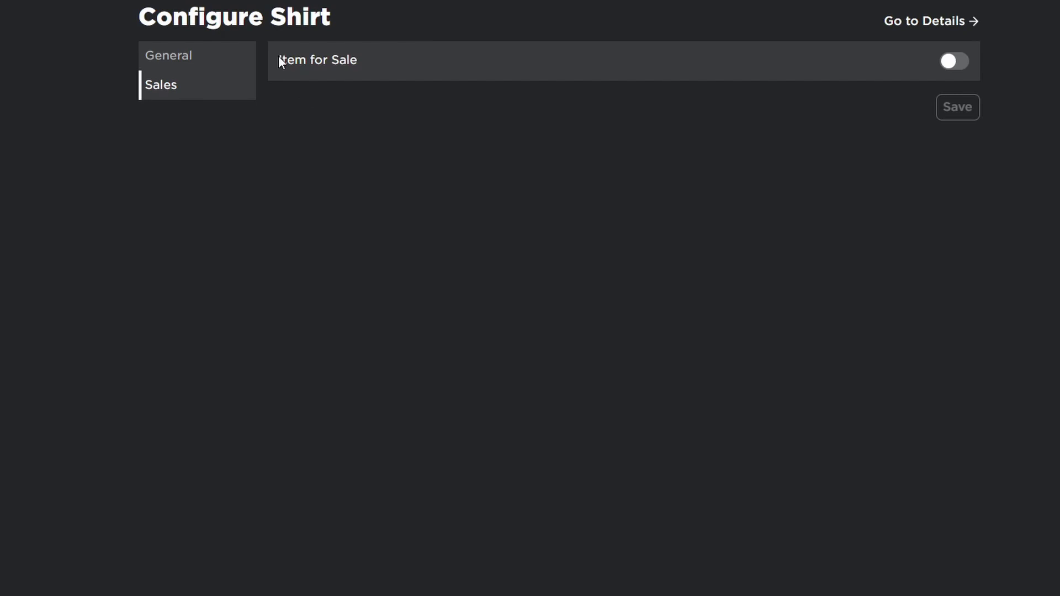
pyautogui.moveTo(279, 57); pyautogui.dragTo(358, 58)
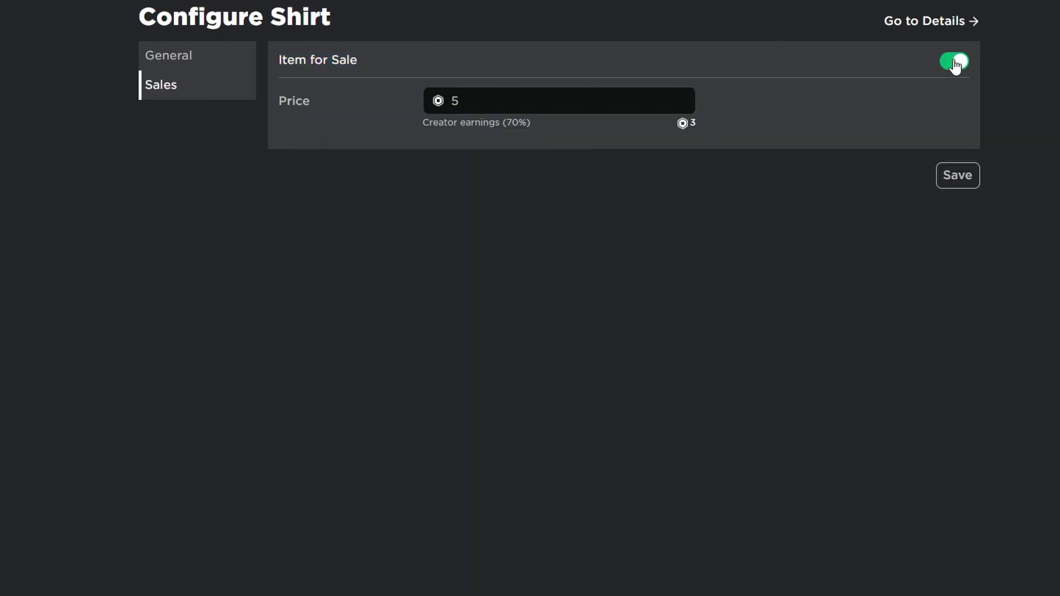
pyautogui.doubleClick(448, 103)
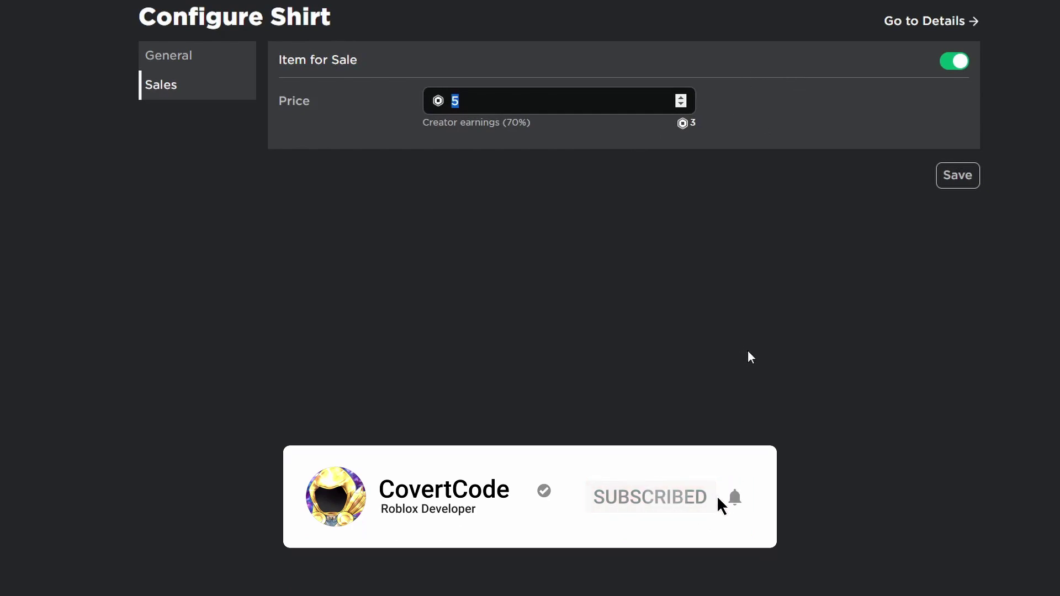
pyautogui.click(754, 359)
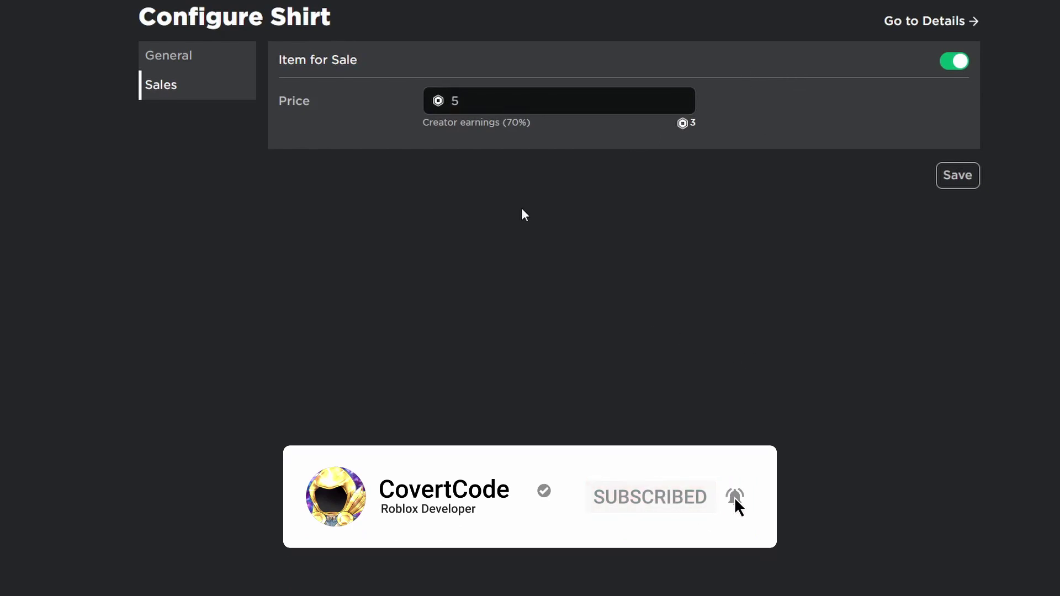
pyautogui.click(957, 176)
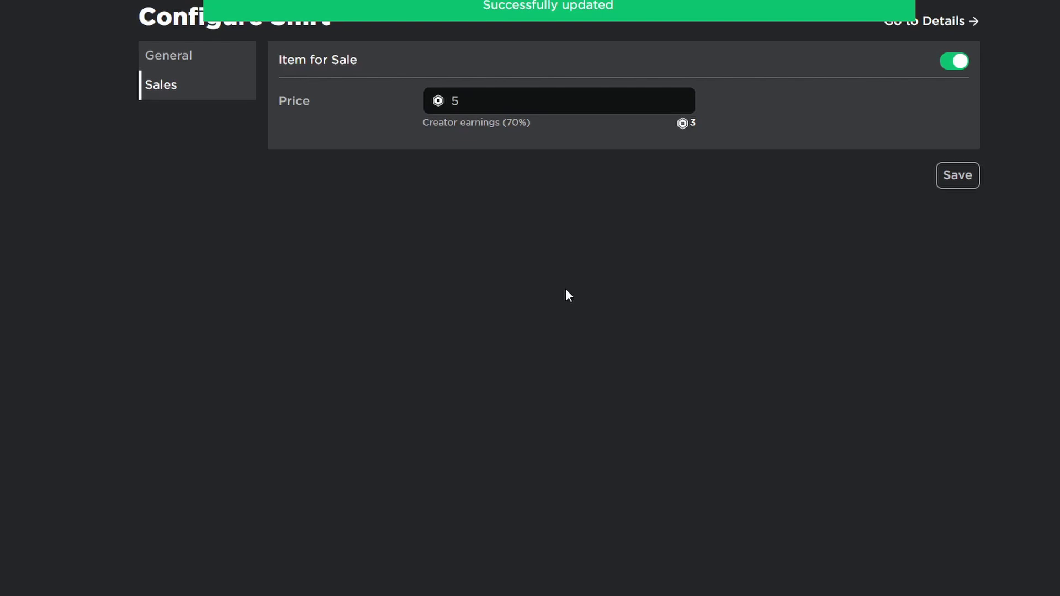